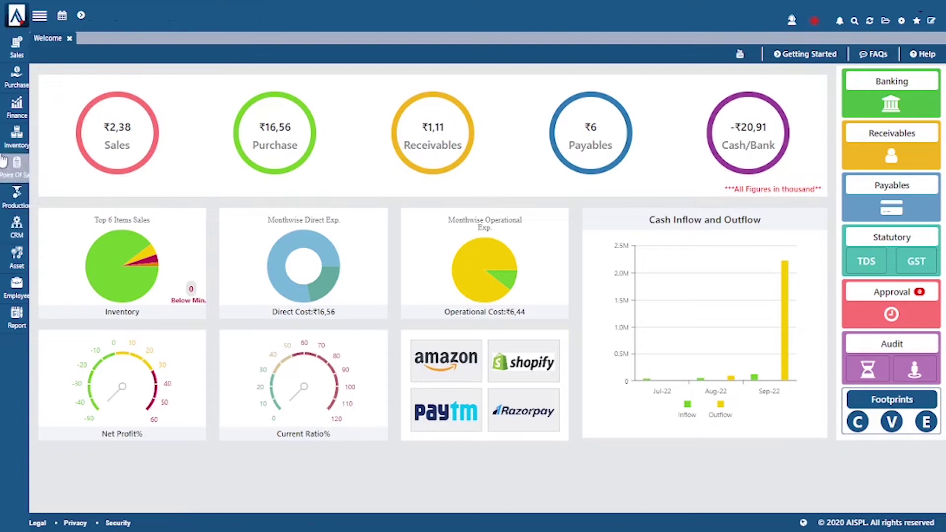
Step: Start a new ledger in the Chart of Accounts and name it ICICI
{"action": "left_click", "coordinate": [13, 110]}
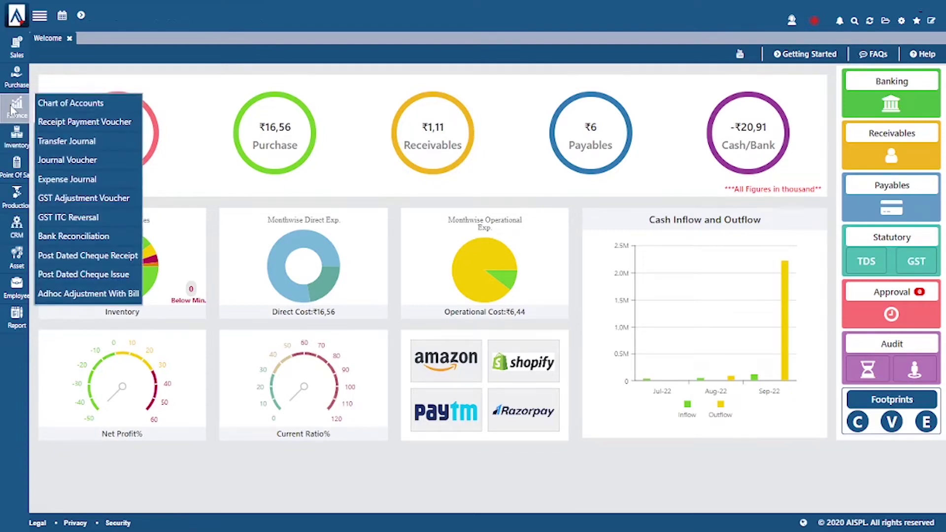
{"action": "left_click", "coordinate": [81, 104]}
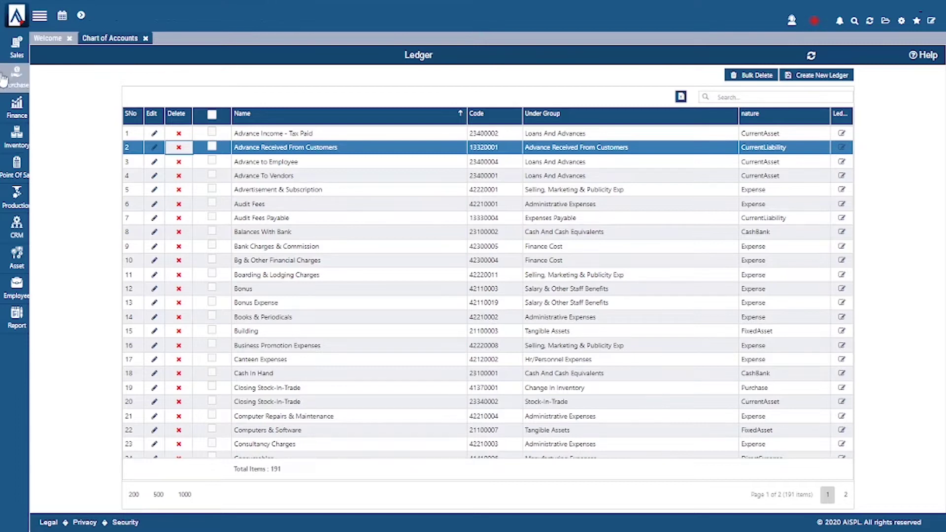
{"action": "left_click", "coordinate": [816, 77]}
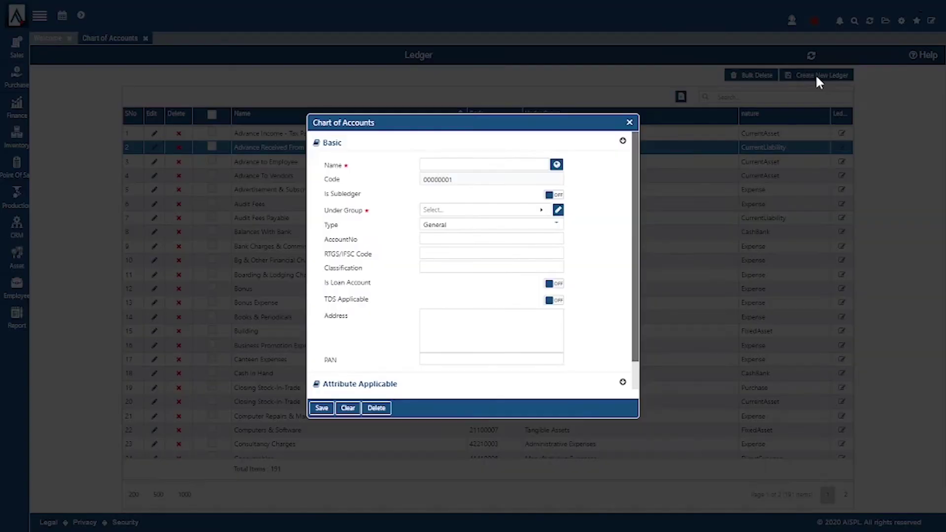
{"action": "left_click", "coordinate": [452, 165]}
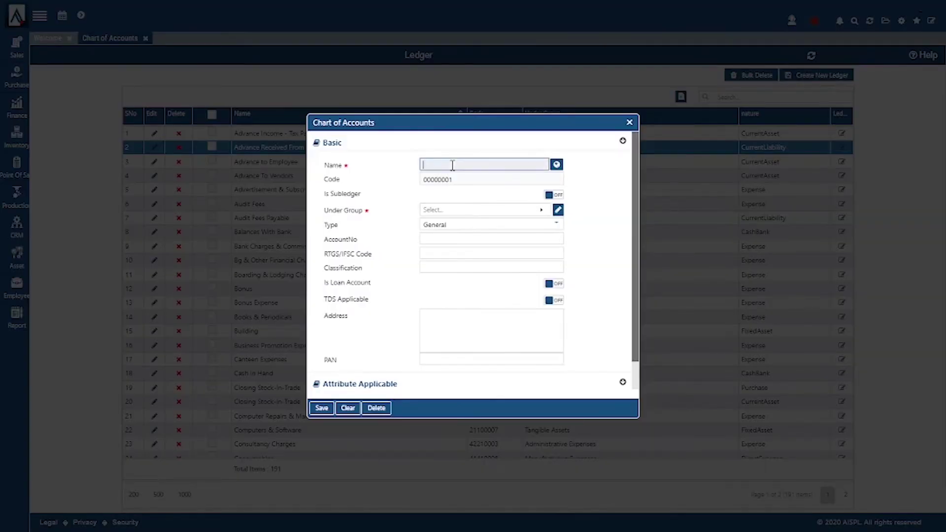
{"action": "type", "text": "ICICI"}
Step: Place the new ledger under the Cash And Cash Equivalents group and set its type to Bank
{"action": "left_click", "coordinate": [452, 213]}
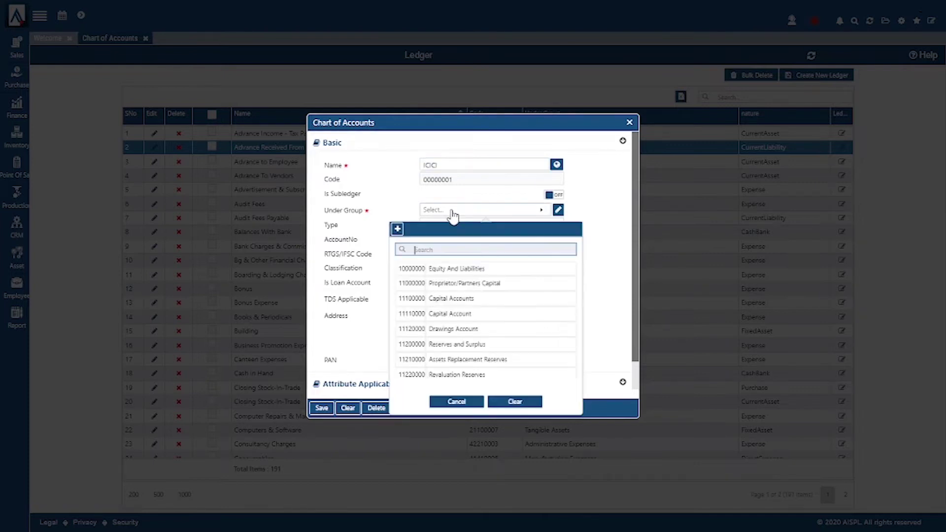
{"action": "type", "text": "cash"}
{"action": "left_click", "coordinate": [462, 270]}
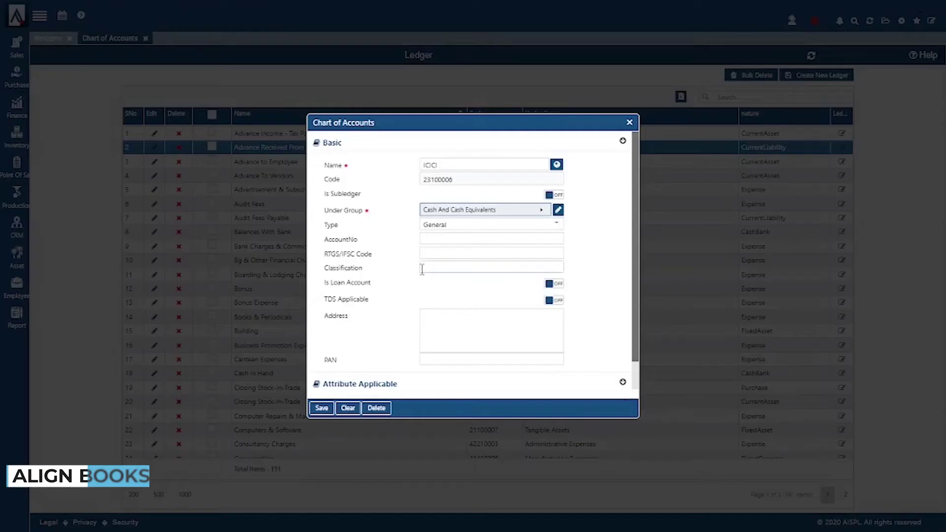
{"action": "left_click", "coordinate": [447, 226]}
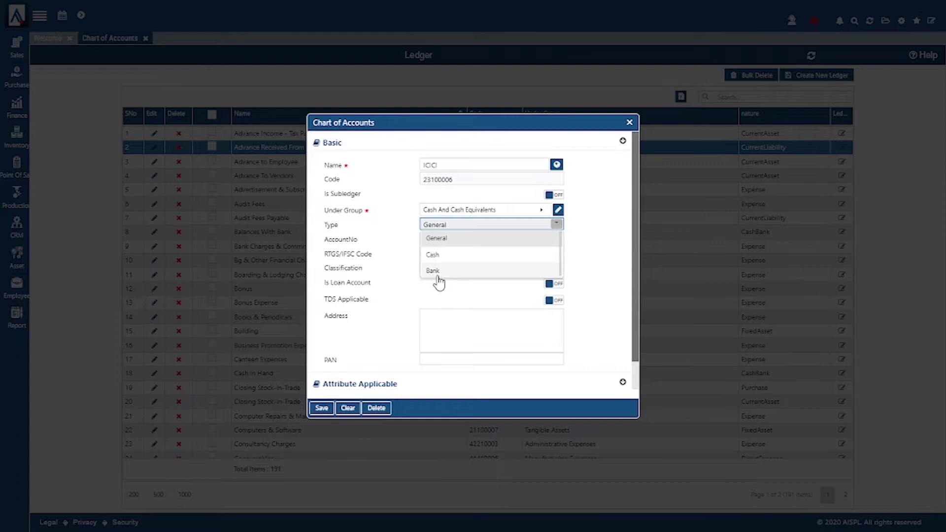
{"action": "left_click", "coordinate": [440, 271]}
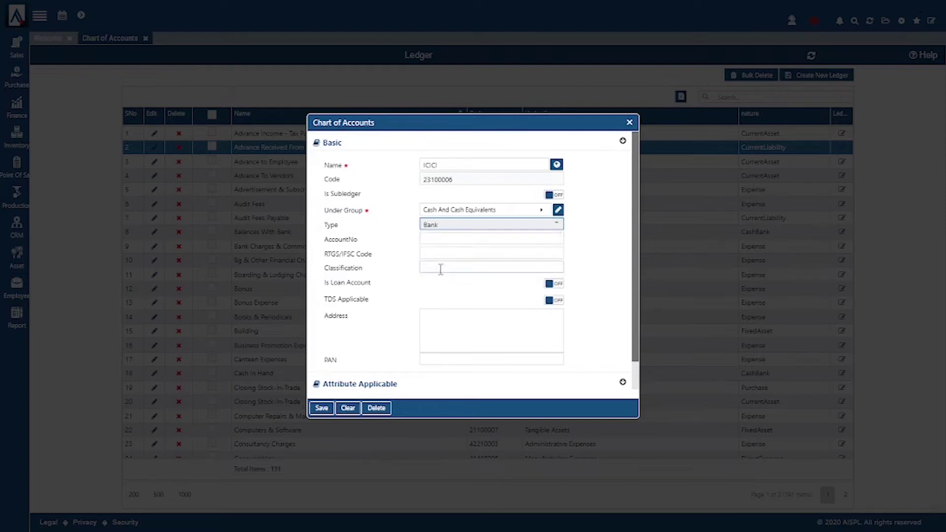
Step: Leave the account number, RTGS/IFSC code and classification blank, and save and close the new ledger
{"action": "left_click", "coordinate": [443, 240]}
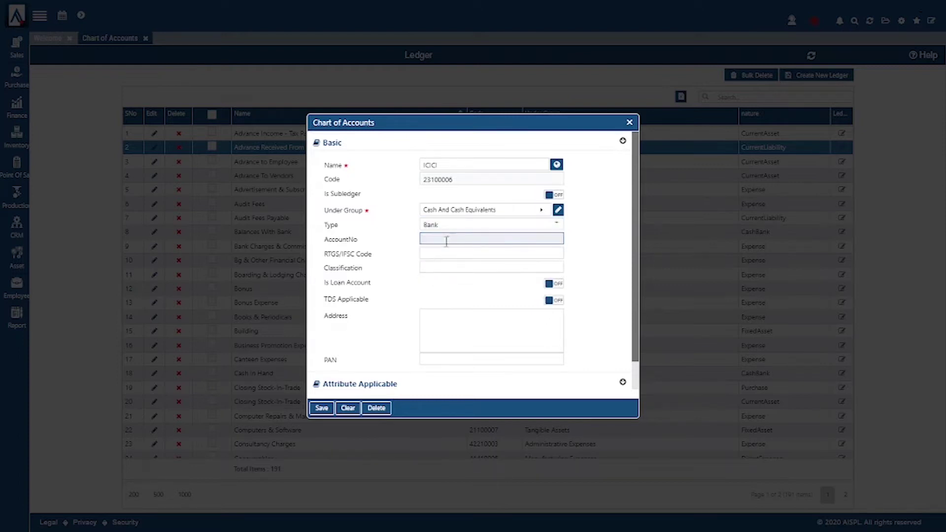
{"action": "left_click", "coordinate": [439, 253]}
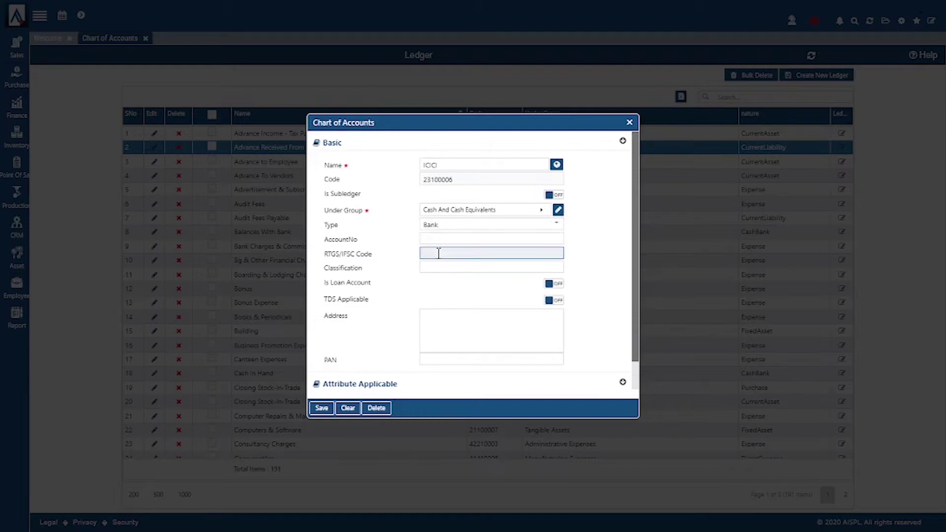
{"action": "left_click", "coordinate": [441, 268]}
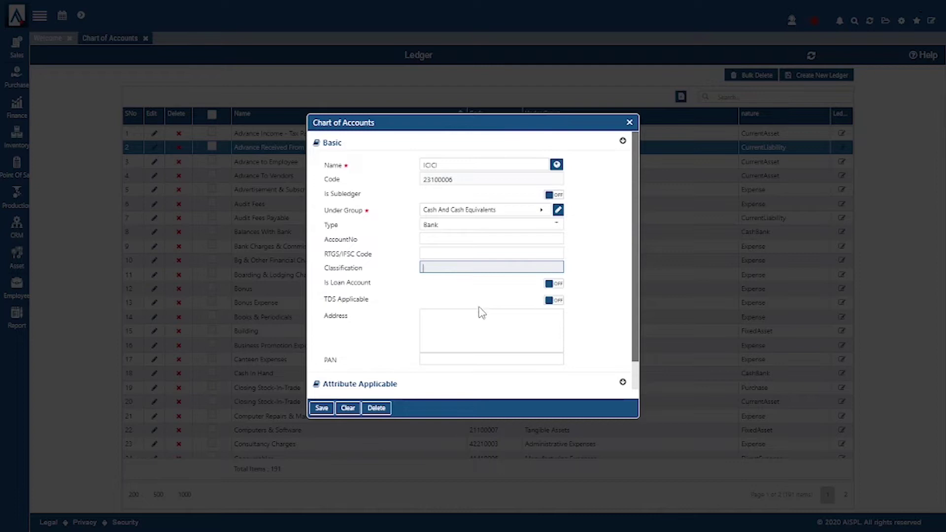
{"action": "left_click", "coordinate": [321, 408]}
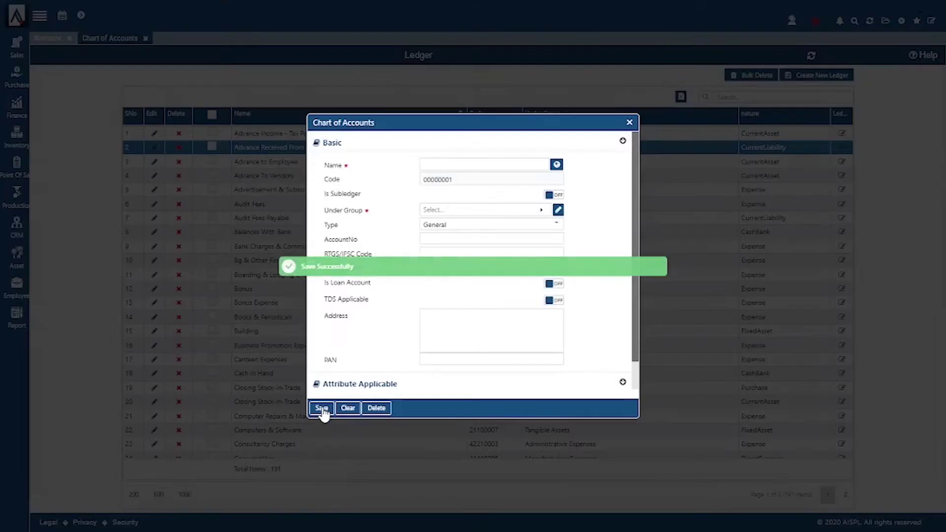
{"action": "left_click", "coordinate": [629, 122]}
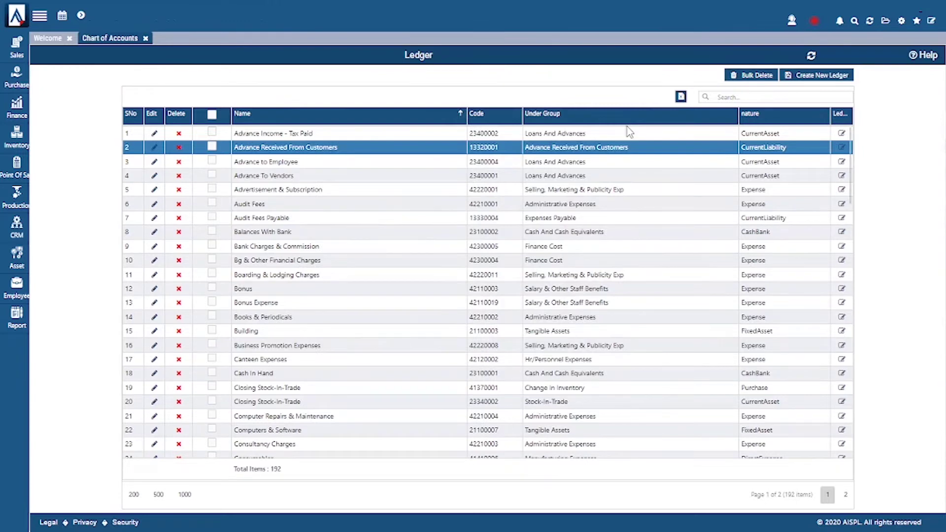
Step: Open a Receipt Payment Voucher and set its receipt mode to ExpenseVoucher
{"action": "left_click", "coordinate": [19, 119]}
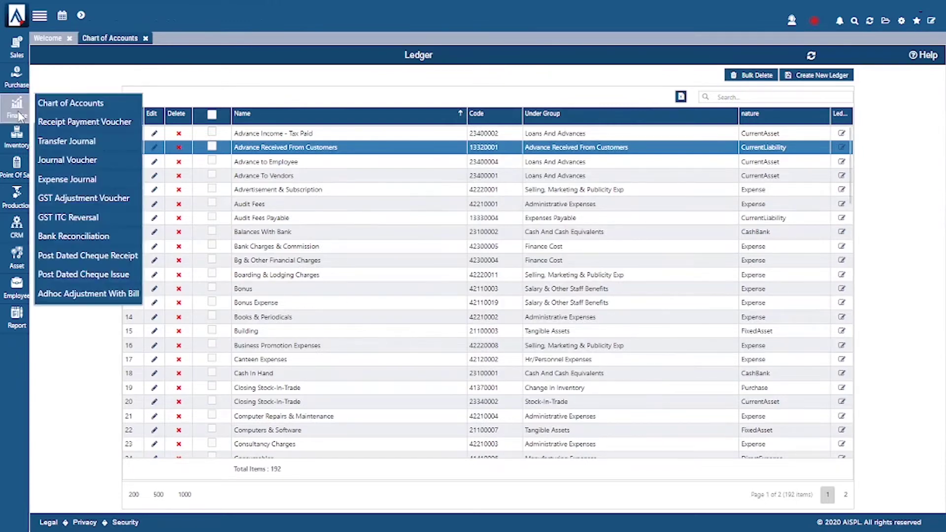
{"action": "left_click", "coordinate": [94, 122]}
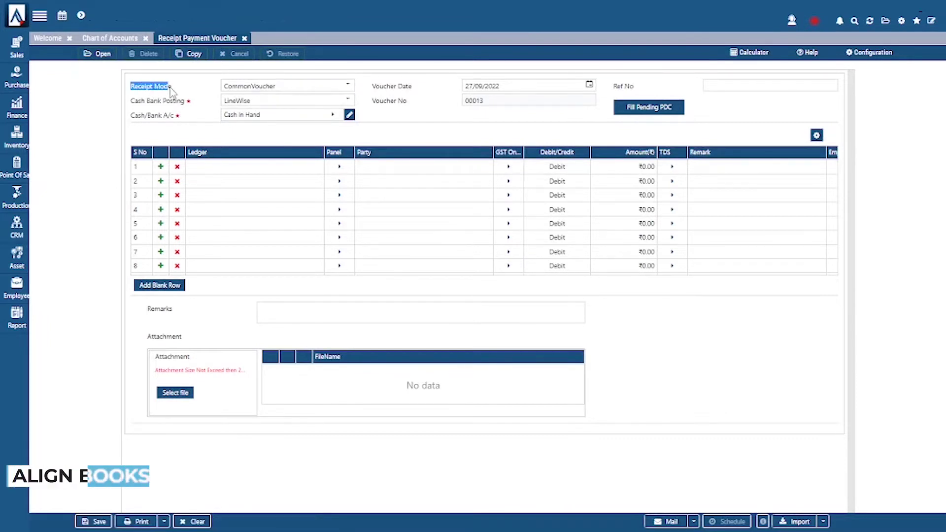
{"action": "left_click", "coordinate": [262, 88]}
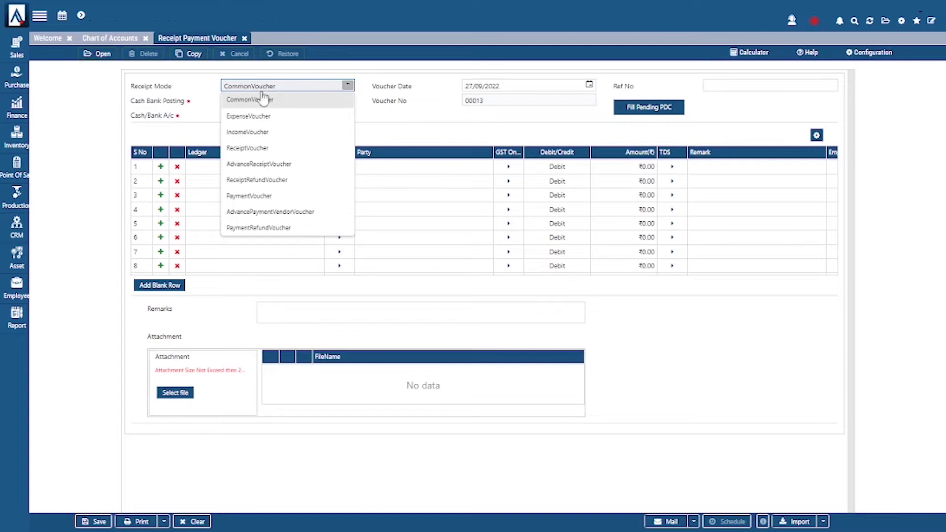
{"action": "left_click", "coordinate": [269, 101]}
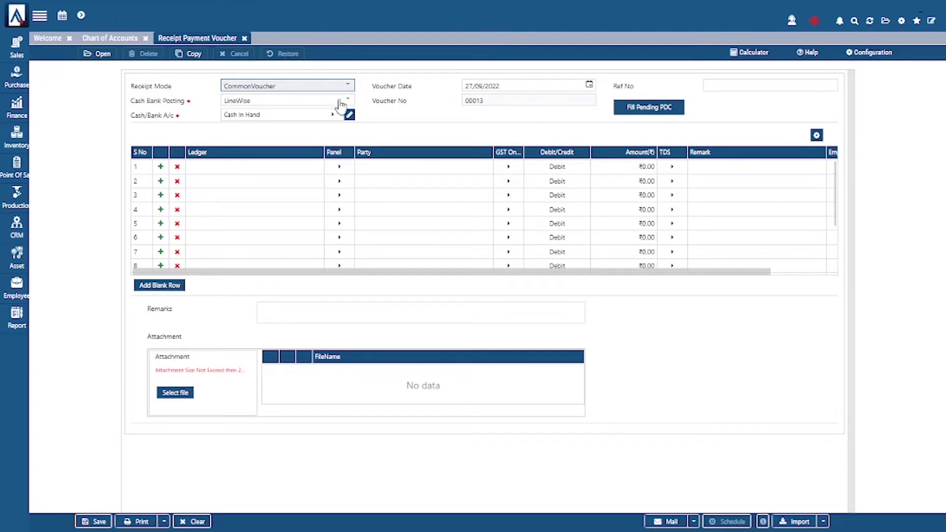
{"action": "left_click", "coordinate": [334, 88]}
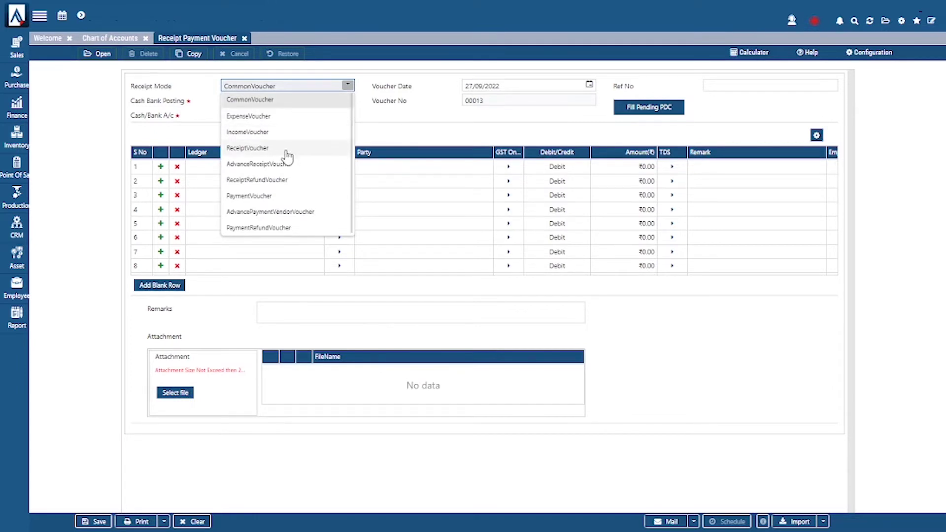
{"action": "left_click", "coordinate": [268, 118]}
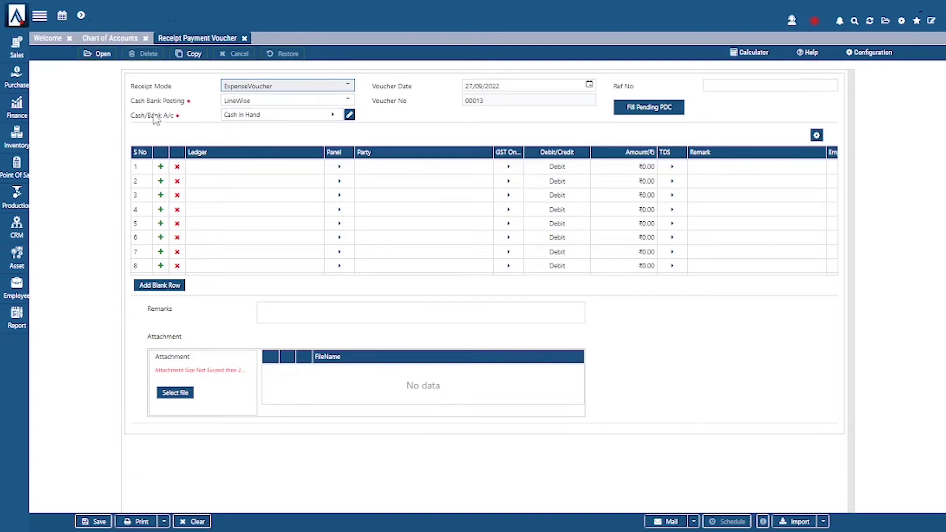
Step: Keep the voucher's cash bank posting at LineWise and choose the newly created ICICI ledger as the Cash/Bank account
{"action": "left_click", "coordinate": [245, 101]}
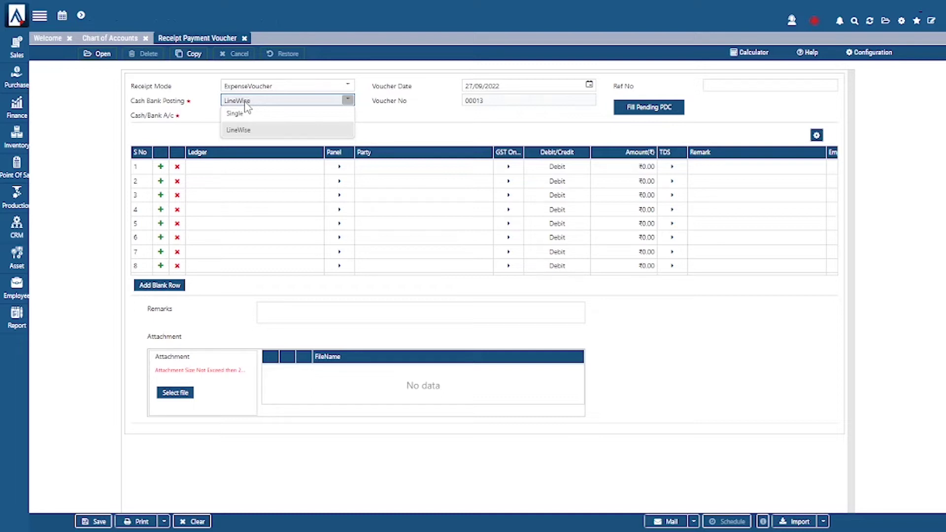
{"action": "left_click", "coordinate": [247, 130]}
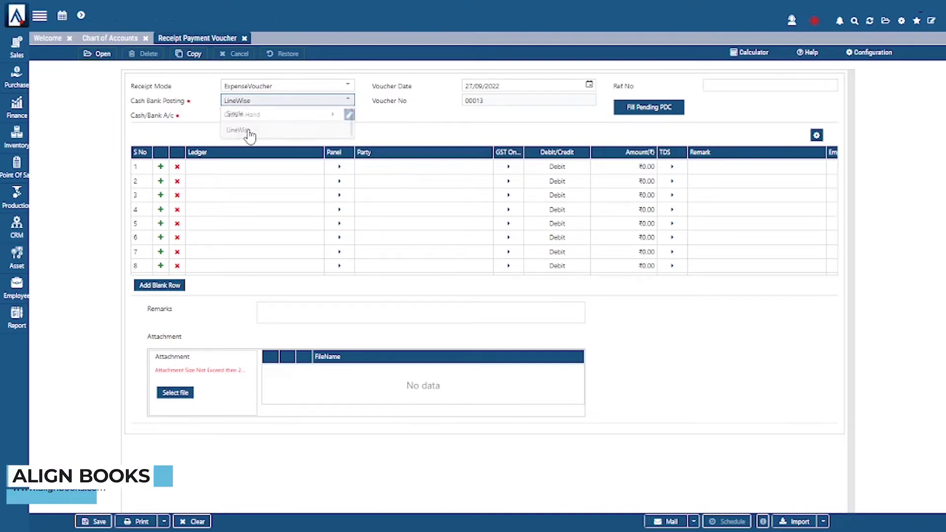
{"action": "left_click_drag", "start_coordinate": [130, 122], "coordinate": [176, 129]}
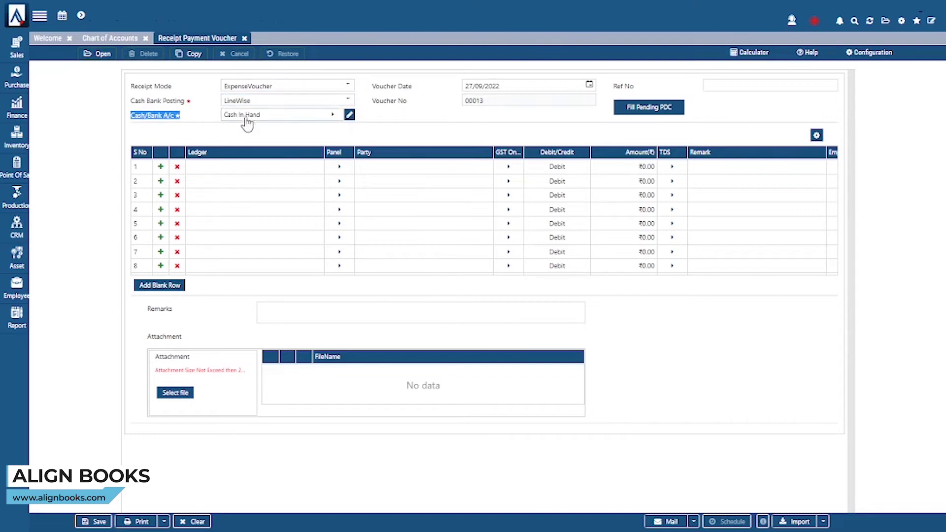
{"action": "left_click", "coordinate": [279, 121]}
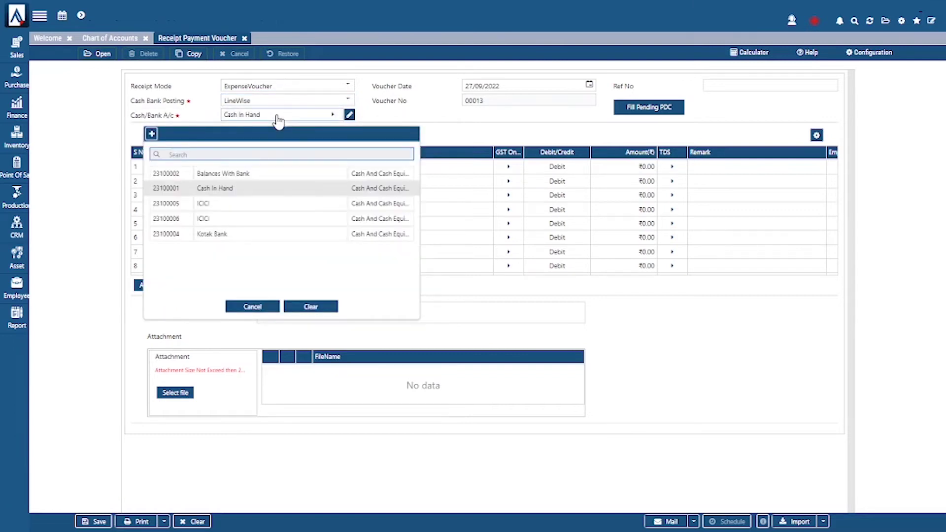
{"action": "left_click", "coordinate": [239, 221]}
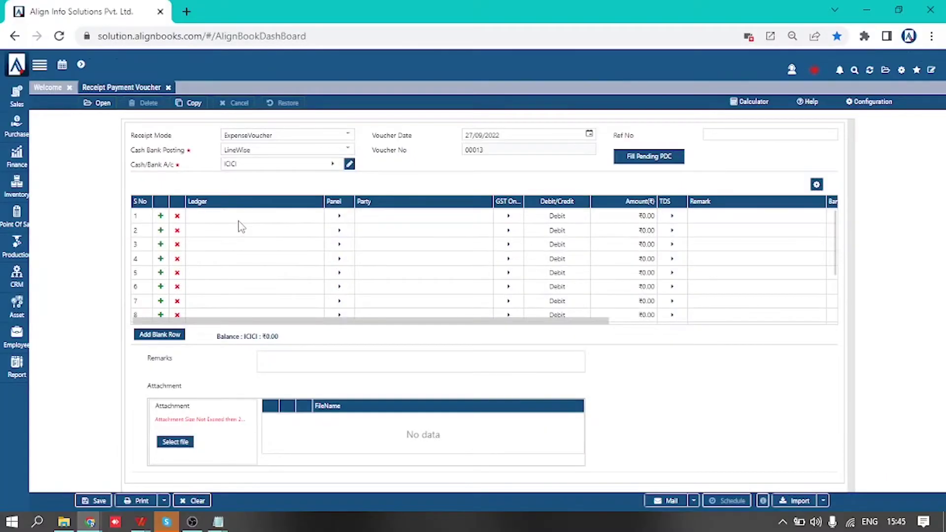
Step: Choose Canteen Expenses as the ledger in the voucher's first row
{"action": "left_click", "coordinate": [240, 221]}
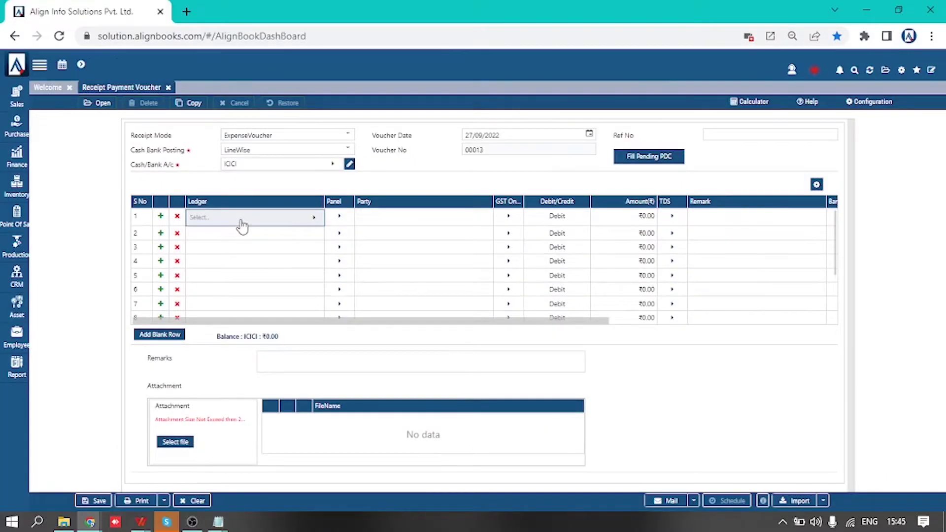
{"action": "left_click", "coordinate": [241, 222]}
{"action": "type", "text": "car"}
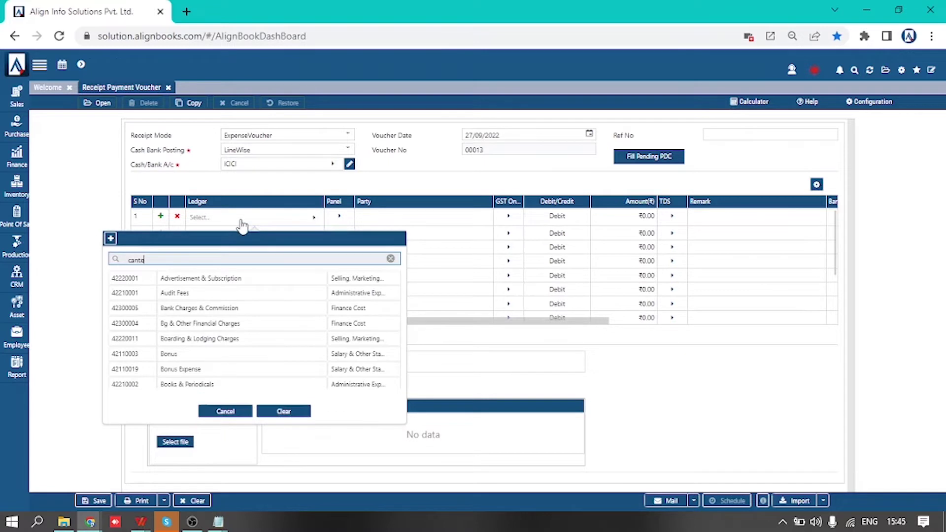
{"action": "left_click", "coordinate": [205, 278]}
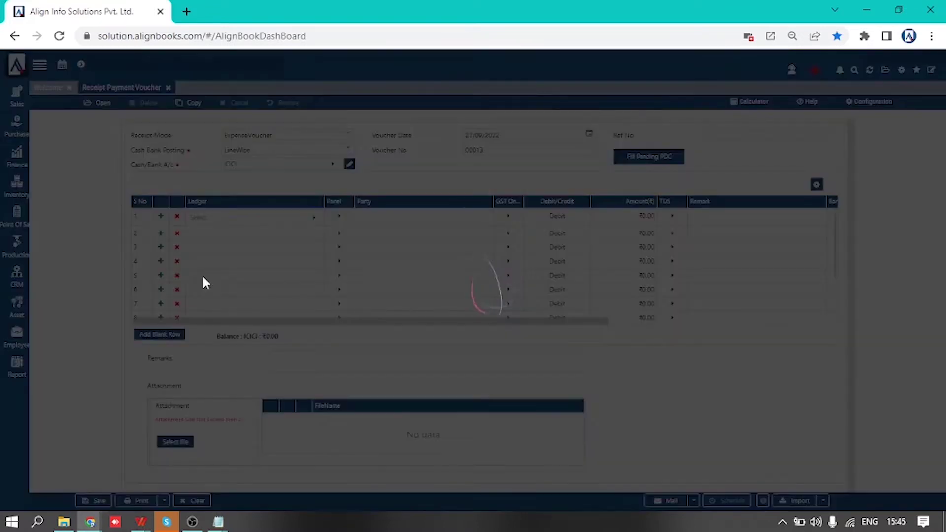
Step: Enter an amount of 5,000 as Debit for the Canteen Expenses row, leave its bank empty, and confirm the attributes
{"action": "left_click", "coordinate": [488, 160]}
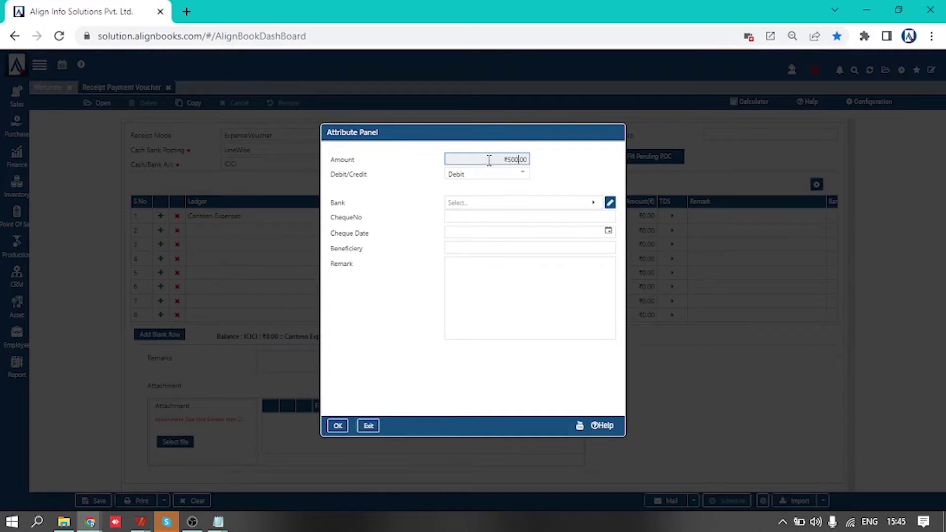
{"action": "left_click", "coordinate": [493, 173]}
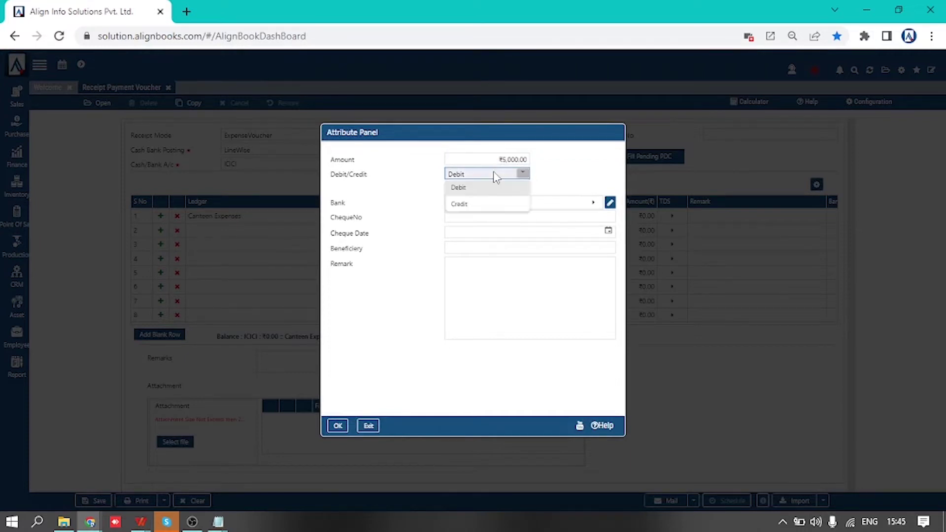
{"action": "left_click", "coordinate": [493, 170]}
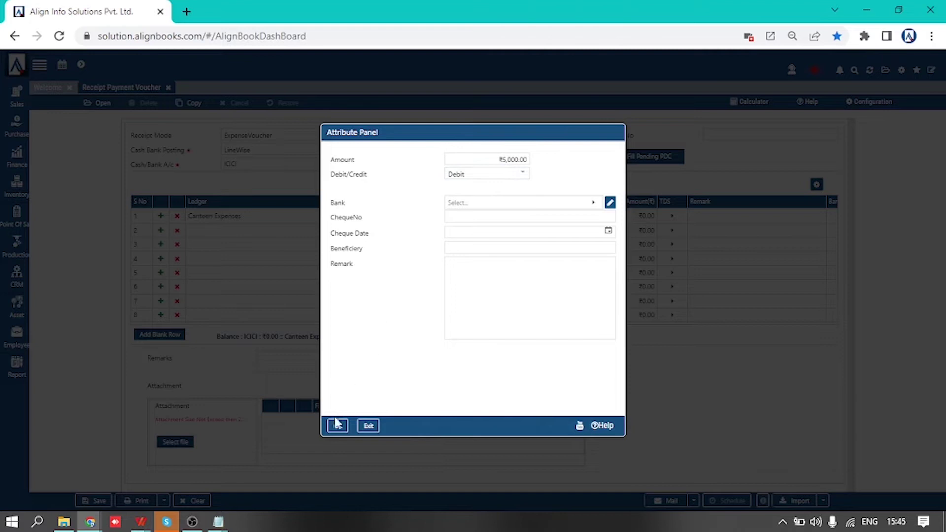
{"action": "left_click", "coordinate": [494, 203]}
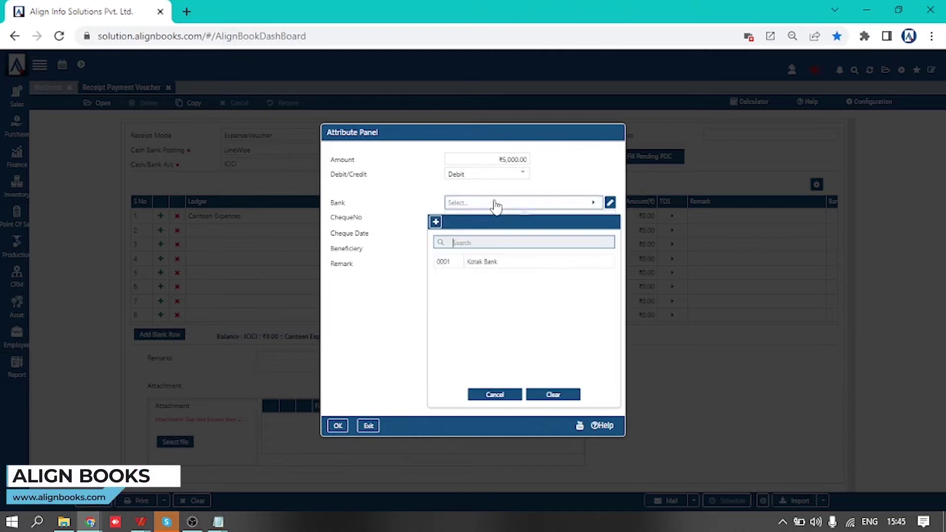
{"action": "left_click", "coordinate": [382, 248]}
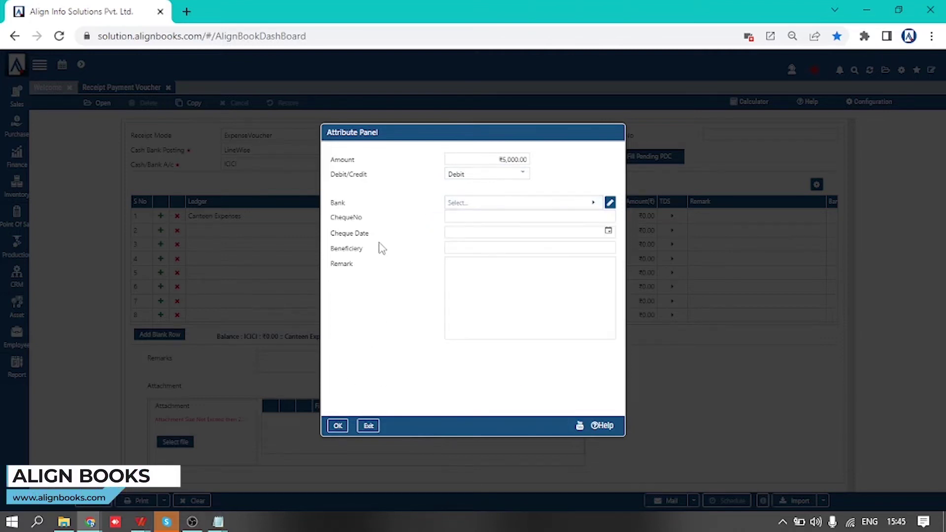
{"action": "left_click", "coordinate": [338, 427]}
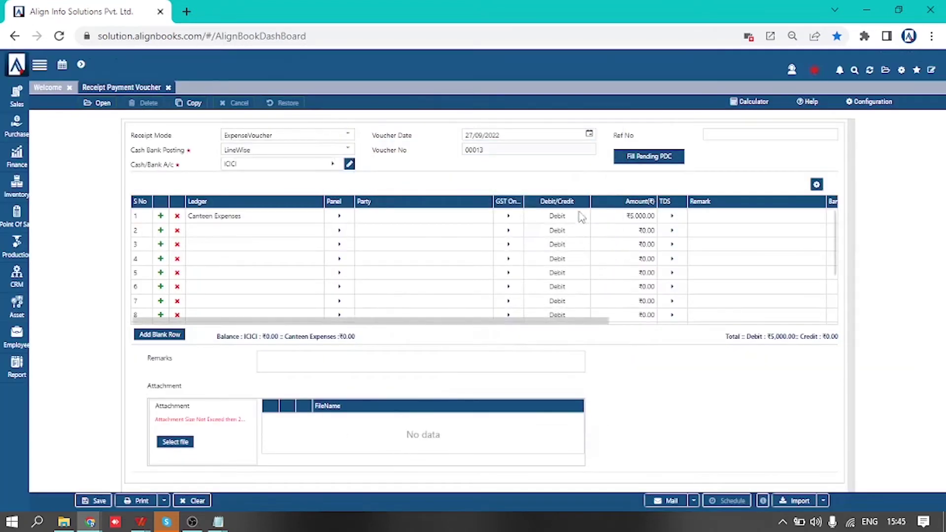
{"action": "left_click_drag", "start_coordinate": [193, 217], "coordinate": [234, 224]}
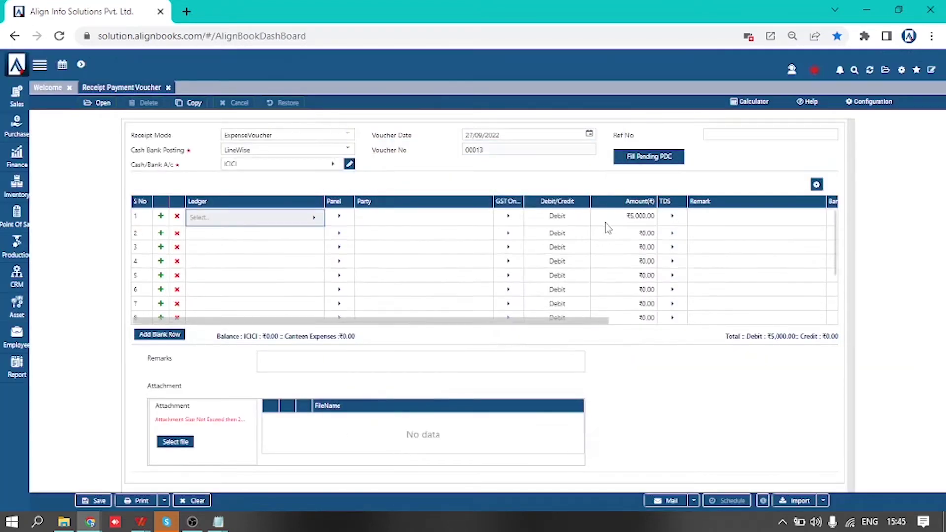
{"action": "left_click", "coordinate": [632, 222]}
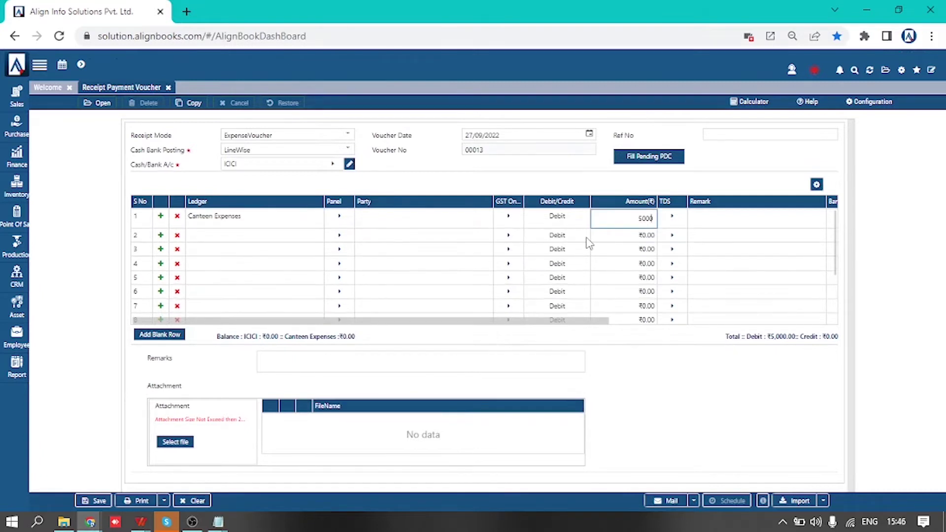
Step: Save the Canteen Expenses voucher
{"action": "left_click", "coordinate": [87, 497]}
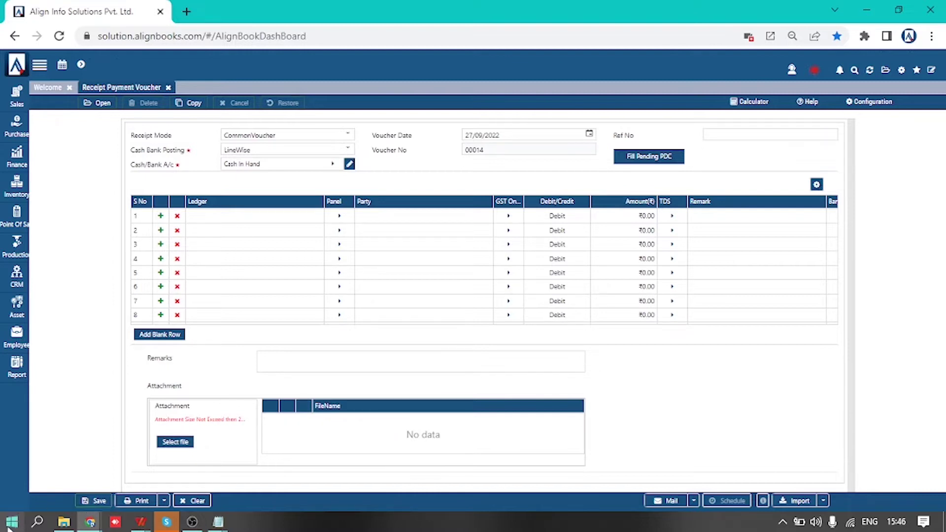
Step: Open the ReceiptPayment Voucher Register from the full set of finance primary books and check the ledger and debit amount of the saved voucher
{"action": "left_click", "coordinate": [17, 376]}
{"action": "left_click", "coordinate": [61, 367]}
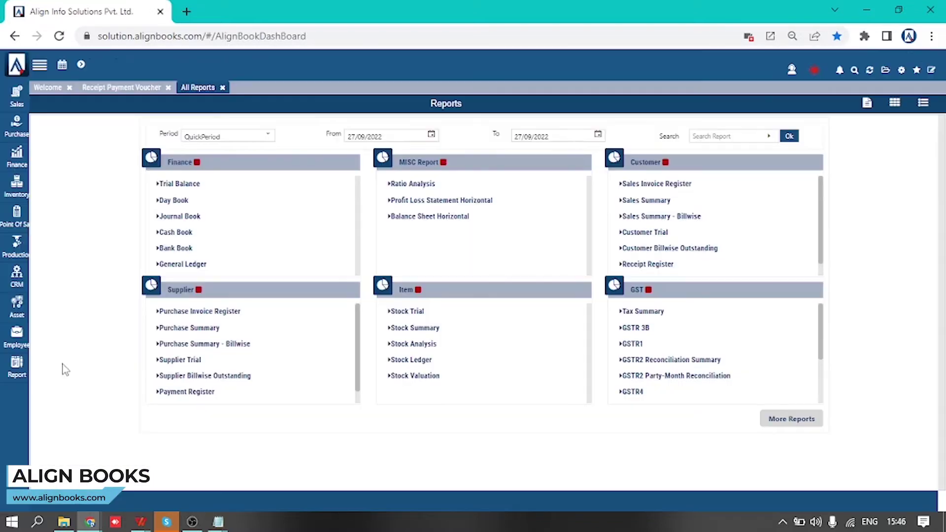
{"action": "left_click", "coordinate": [784, 423]}
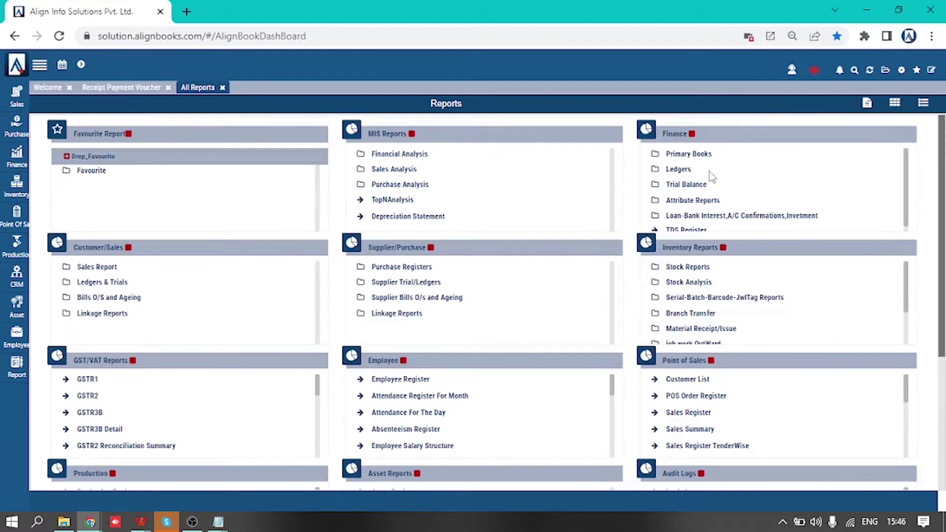
{"action": "left_click", "coordinate": [690, 157]}
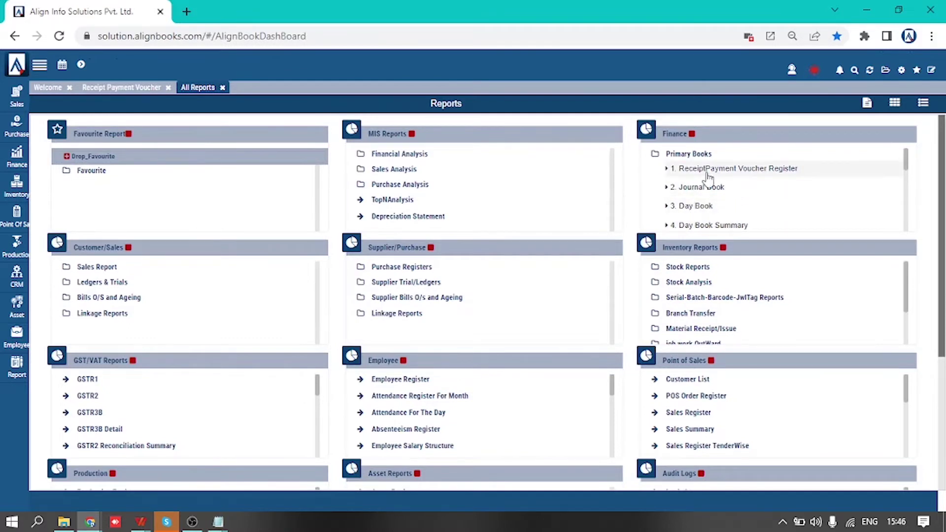
{"action": "left_click", "coordinate": [706, 171]}
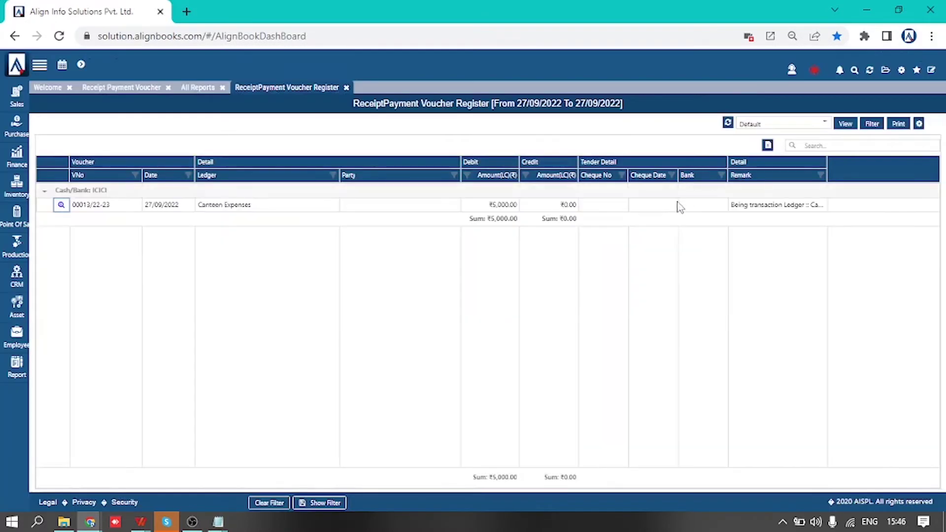
{"action": "left_click_drag", "start_coordinate": [197, 206], "coordinate": [320, 233]}
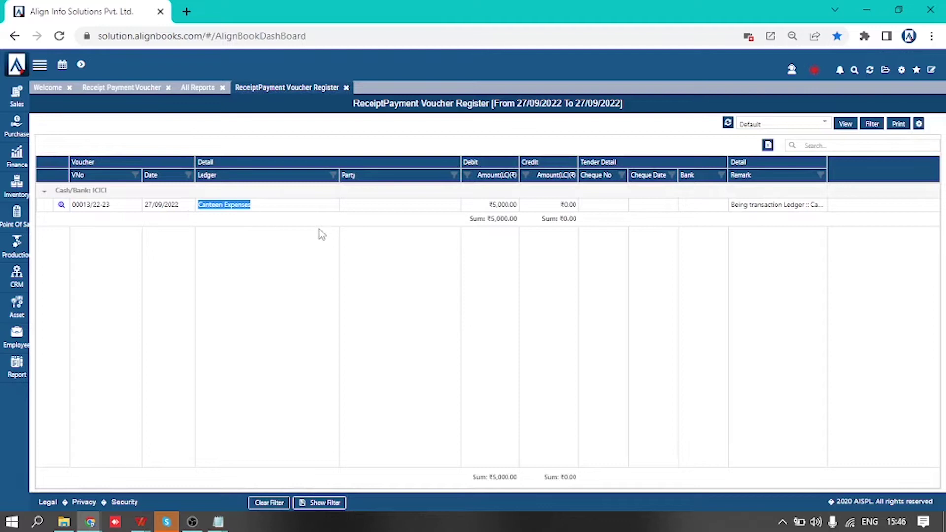
{"action": "left_click_drag", "start_coordinate": [487, 205], "coordinate": [517, 207]}
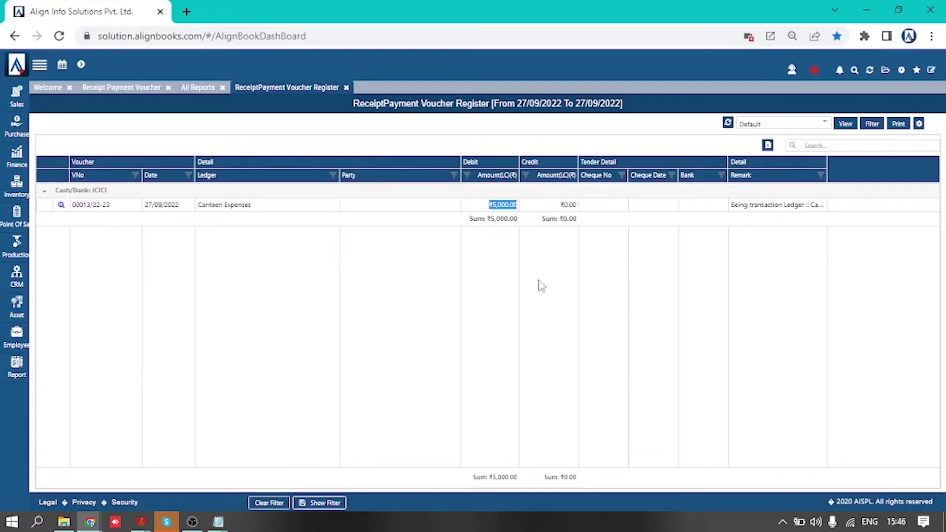
Step: Close all open pages and open a blank Transfer Journal
{"action": "left_click", "coordinate": [869, 71]}
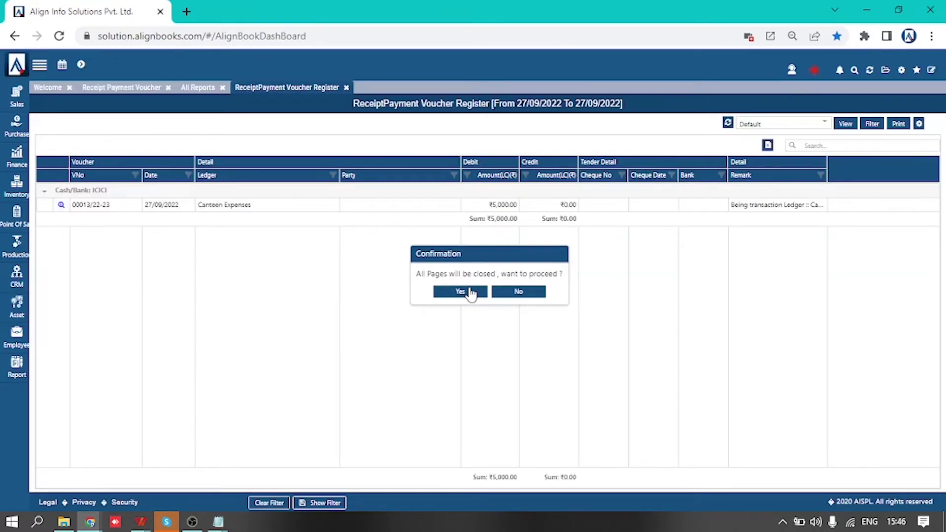
{"action": "left_click", "coordinate": [459, 292]}
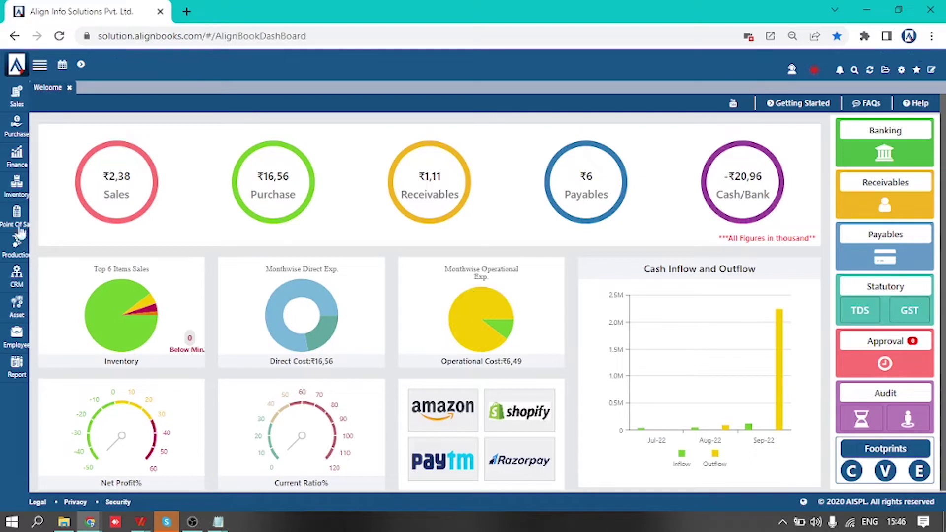
{"action": "left_click", "coordinate": [13, 166]}
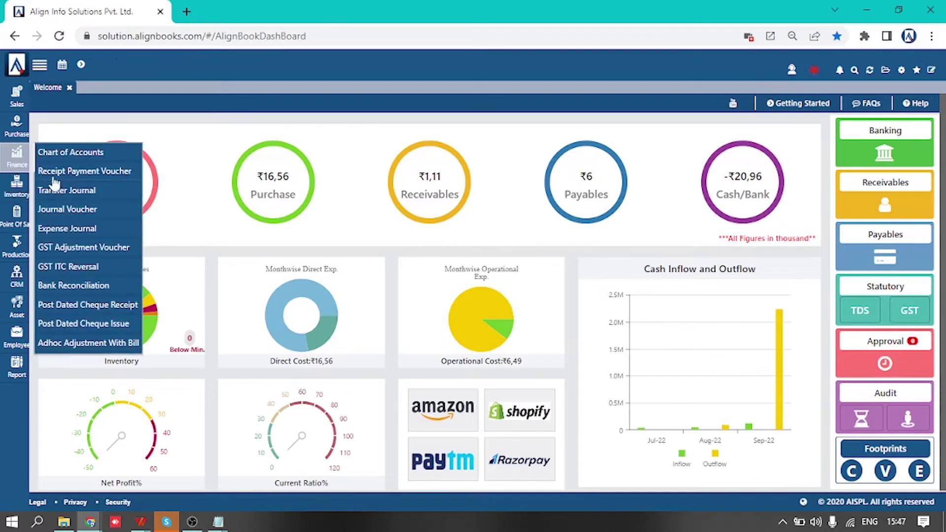
{"action": "left_click", "coordinate": [81, 195]}
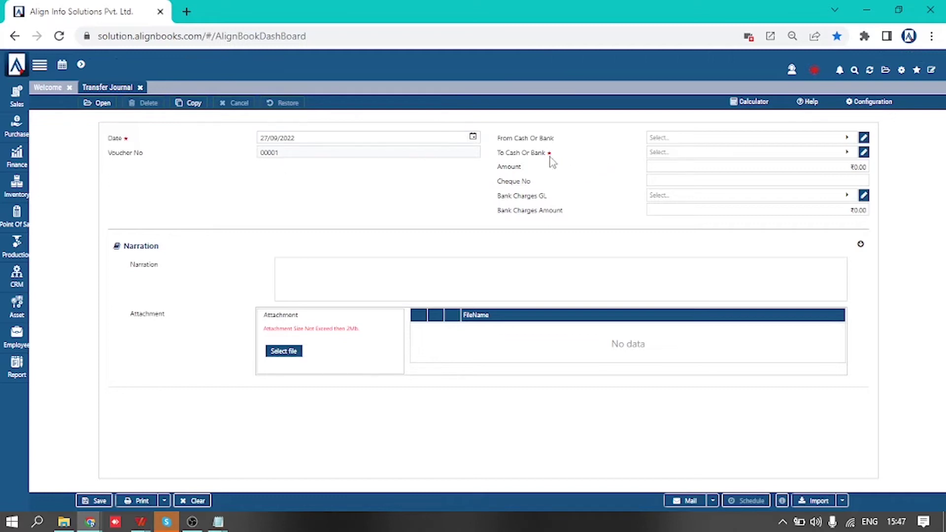
Step: Set the transfer source to Kotak Bank, the destination to Cash In Hand and the amount to ₹5,00,000
{"action": "left_click", "coordinate": [675, 141]}
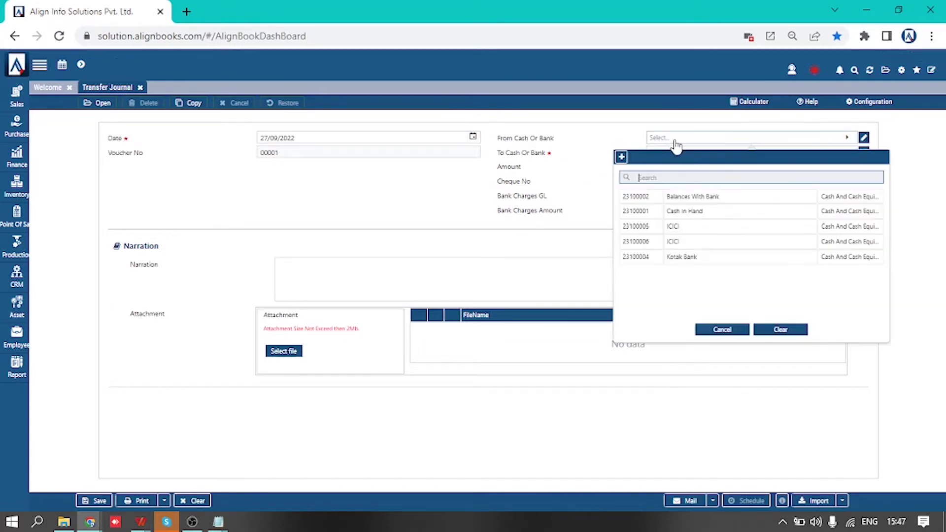
{"action": "left_click", "coordinate": [680, 257]}
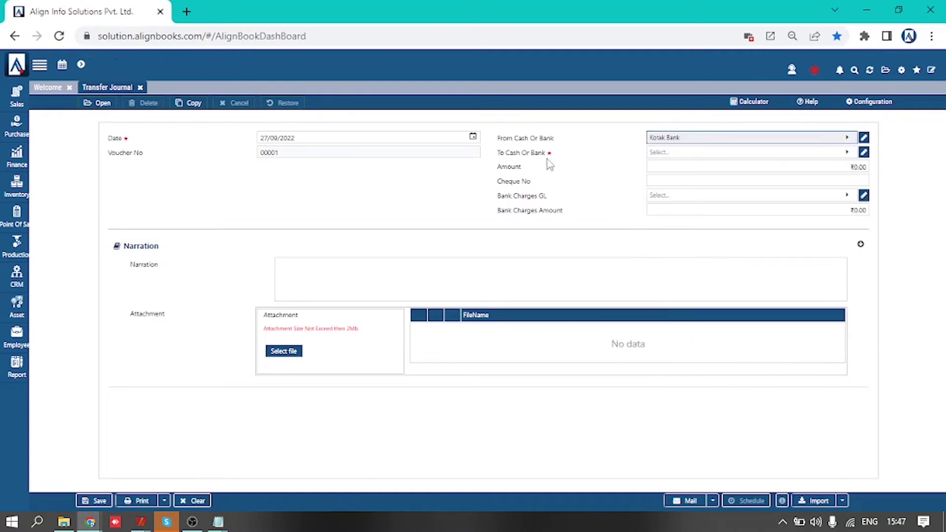
{"action": "left_click", "coordinate": [679, 156]}
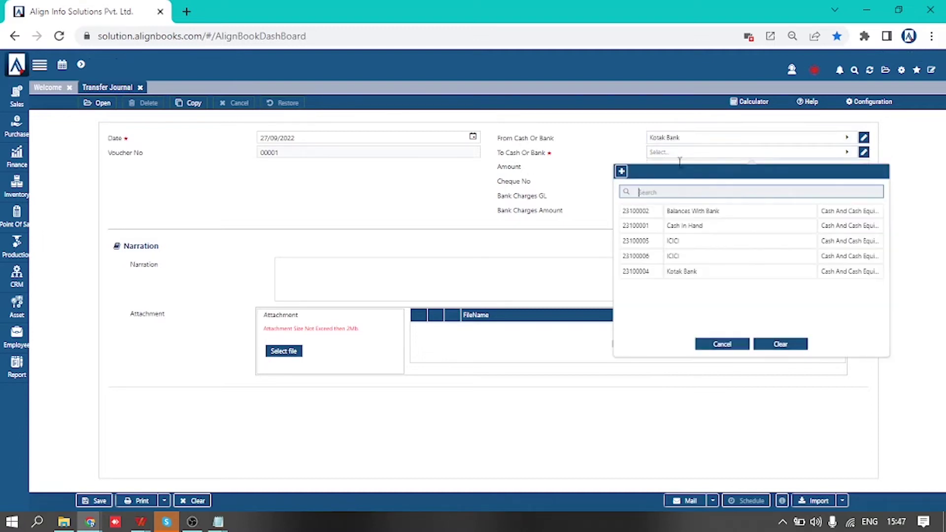
{"action": "left_click", "coordinate": [685, 227]}
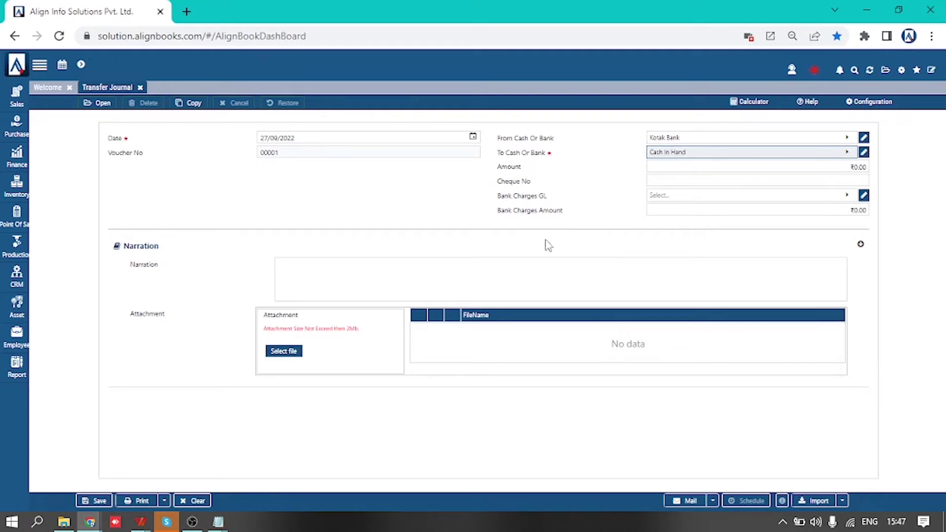
{"action": "left_click", "coordinate": [759, 179]}
{"action": "left_click", "coordinate": [848, 168]}
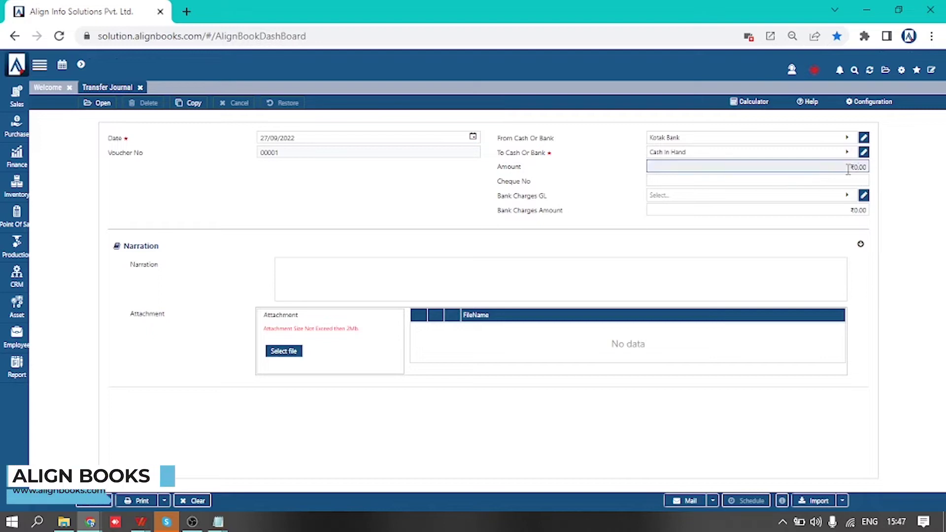
{"action": "type", "text": "5,00"}
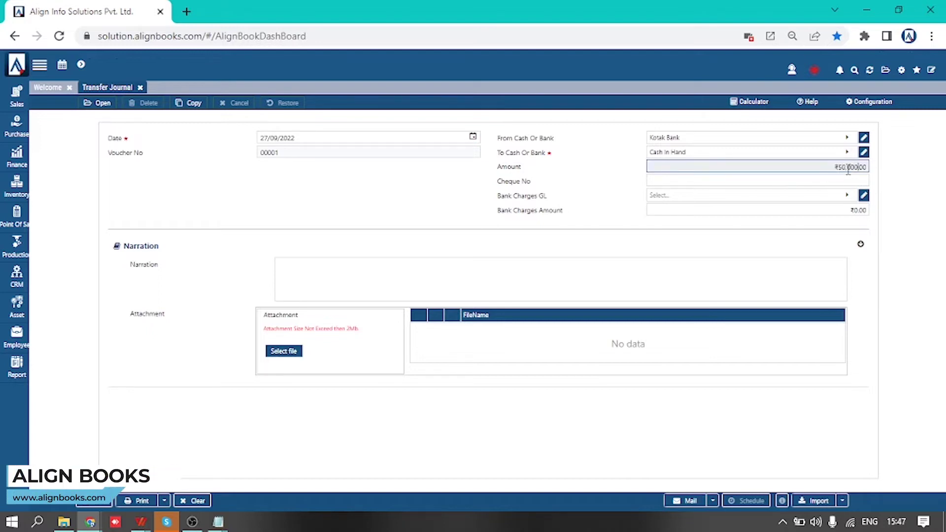
{"action": "left_click", "coordinate": [914, 192]}
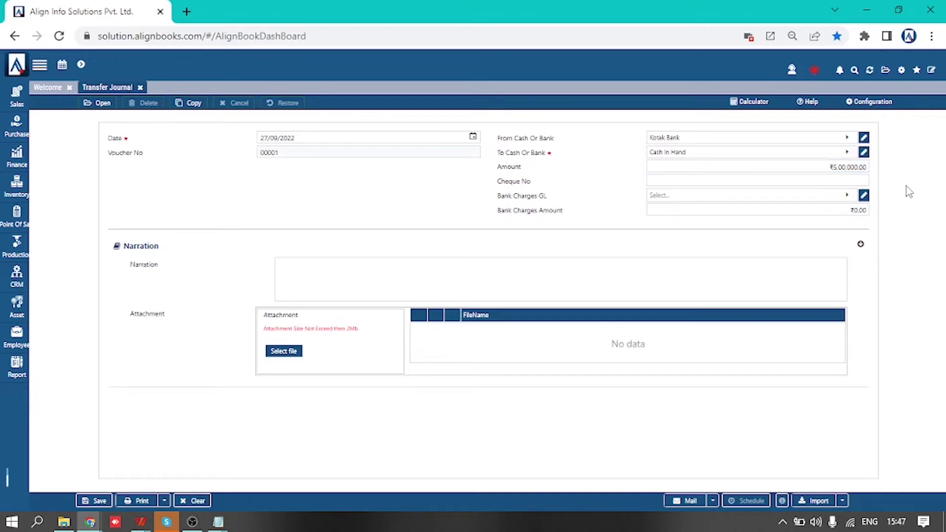
{"action": "left_click", "coordinate": [695, 179]}
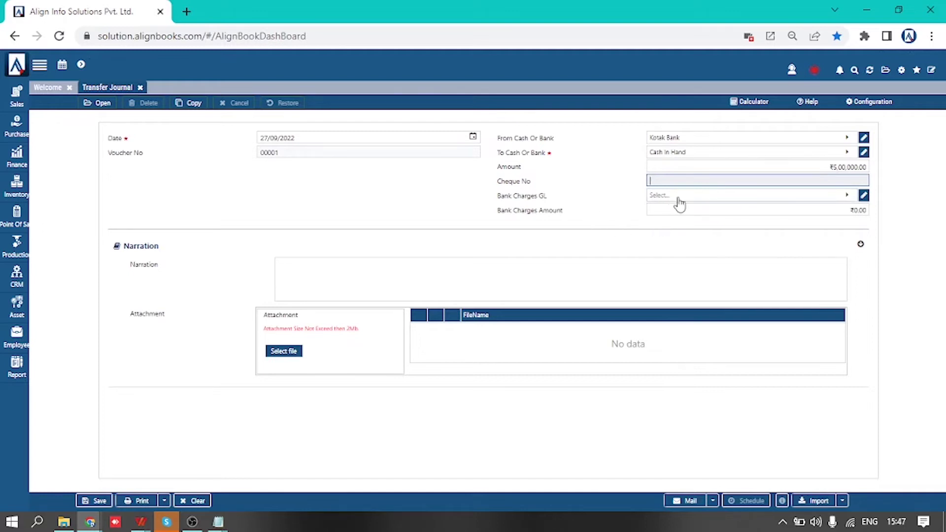
{"action": "left_click", "coordinate": [708, 196]}
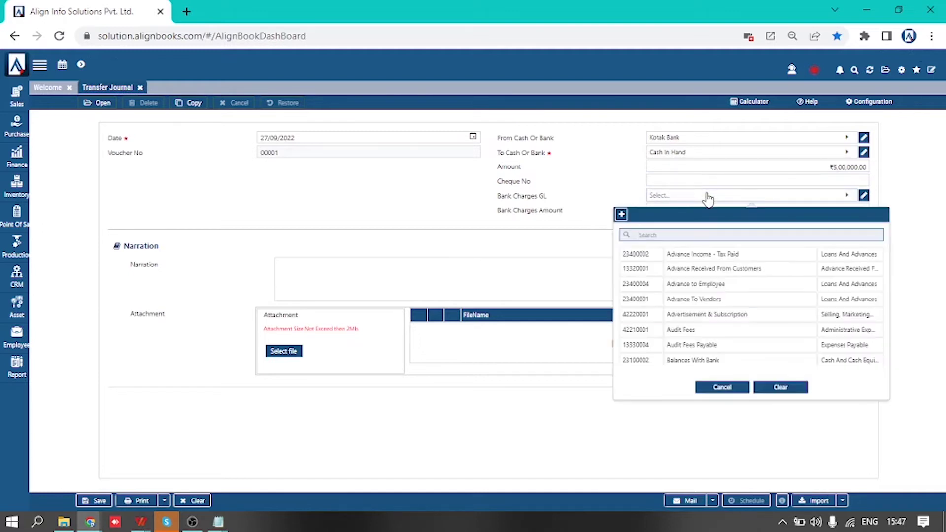
{"action": "type", "text": "cash"}
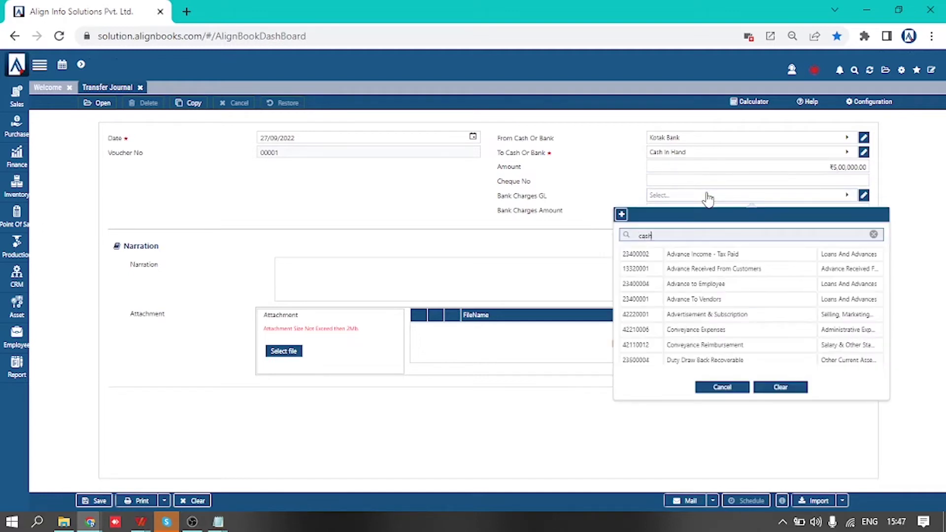
{"action": "left_click", "coordinate": [714, 256]}
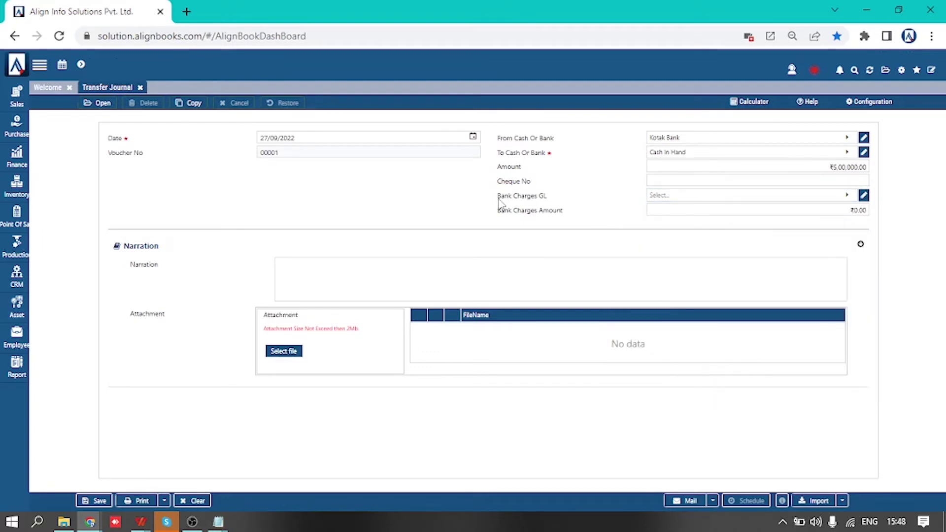
{"action": "left_click_drag", "start_coordinate": [494, 203], "coordinate": [556, 204]}
{"action": "left_click", "coordinate": [589, 210]}
Step: Choose Kotak Bank as the Bank Charges GL and set the bank charges amount to ₹500
{"action": "left_click", "coordinate": [659, 197]}
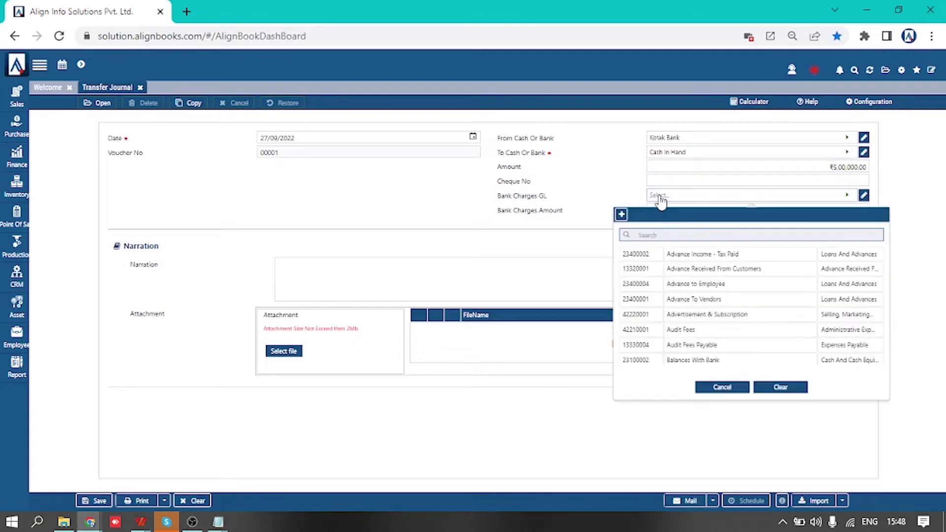
{"action": "type", "text": "k"}
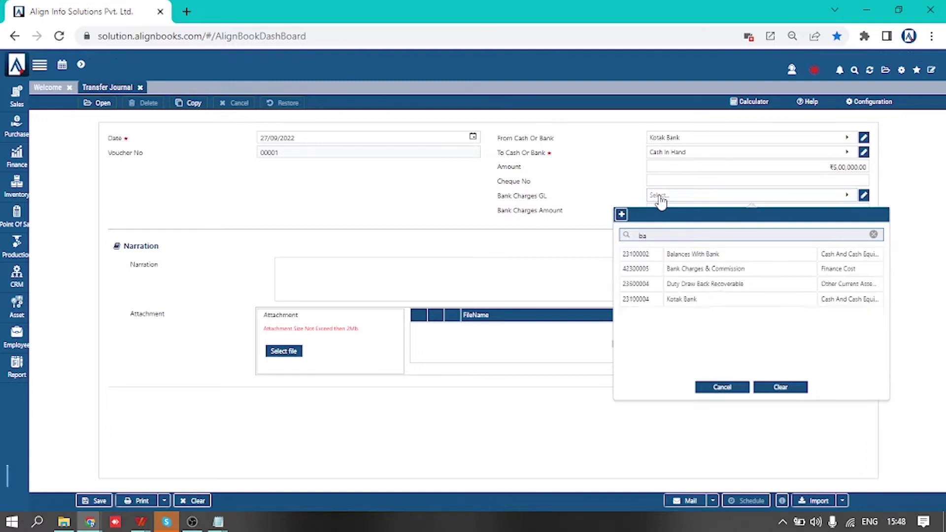
{"action": "type", "text": "ota"}
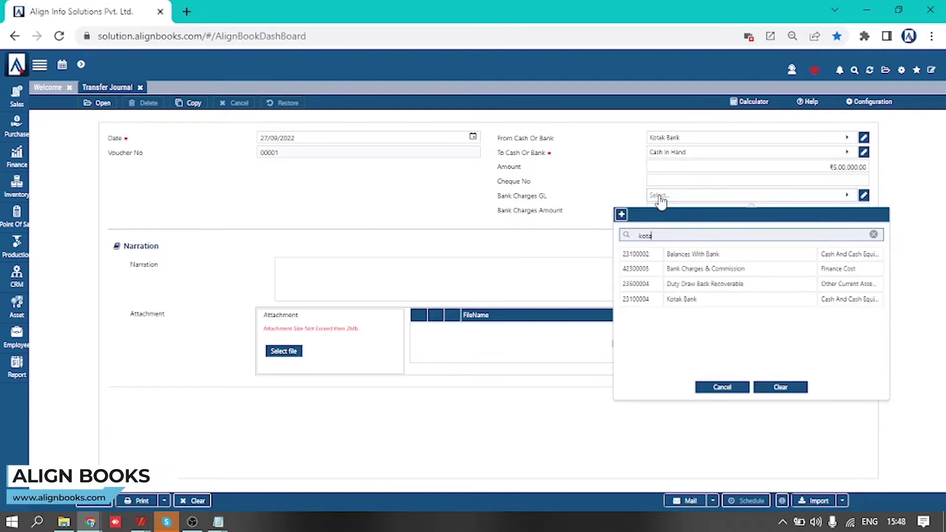
{"action": "type", "text": "k"}
{"action": "left_click", "coordinate": [687, 255]}
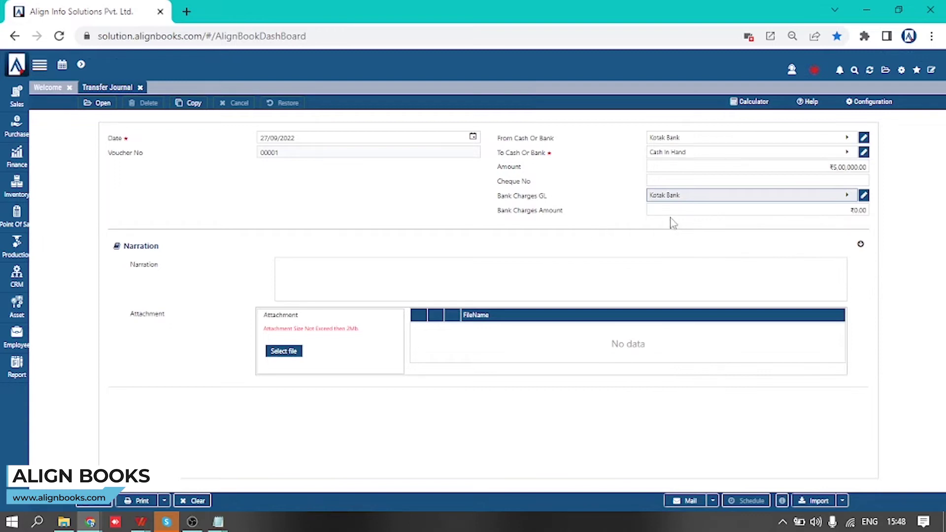
{"action": "left_click", "coordinate": [702, 208]}
{"action": "type", "text": "500"}
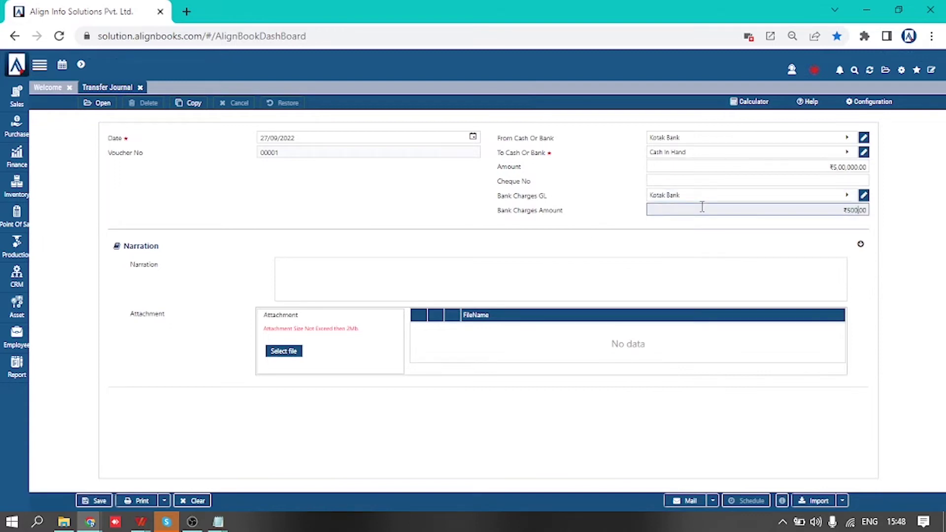
Step: Fill the narration with "Being Amount Transfer From A/C :: Kotak Bank To A/C :: Cash In Hand" and save the transfer journal
{"action": "left_click", "coordinate": [339, 267]}
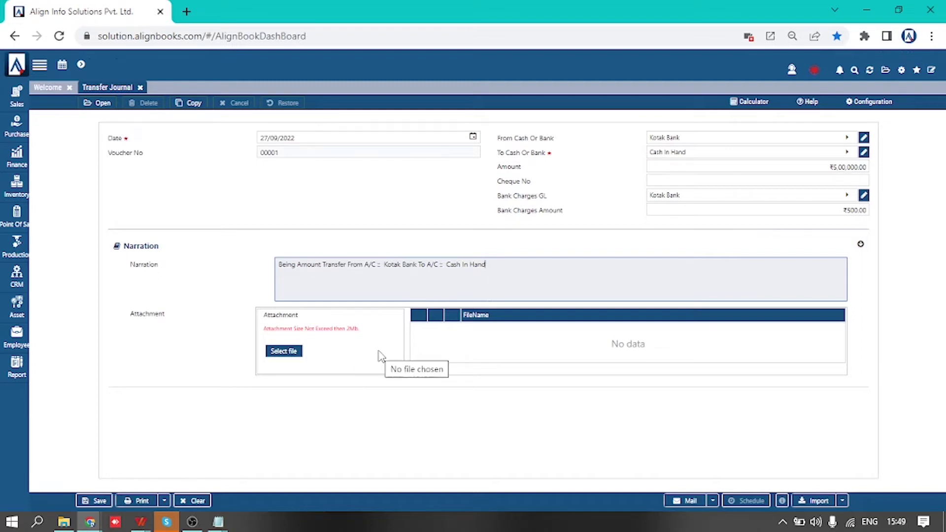
{"action": "left_click", "coordinate": [98, 501]}
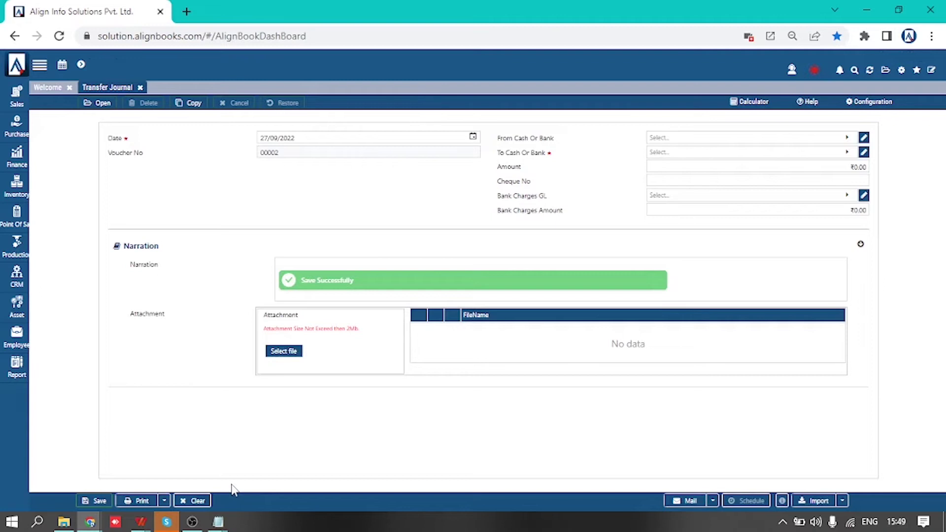
Step: Open the Contra Journal Register from the full set of finance primary books
{"action": "left_click", "coordinate": [19, 373]}
{"action": "left_click", "coordinate": [62, 364]}
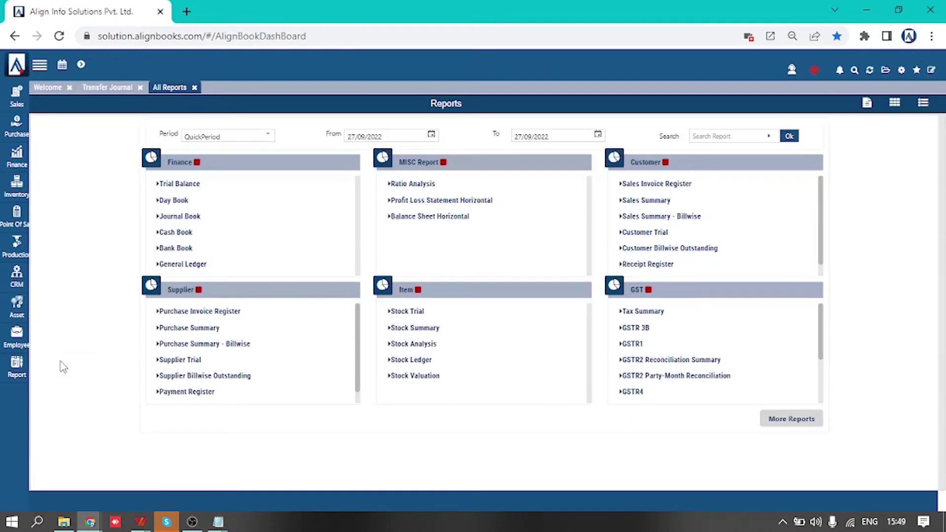
{"action": "left_click", "coordinate": [791, 420]}
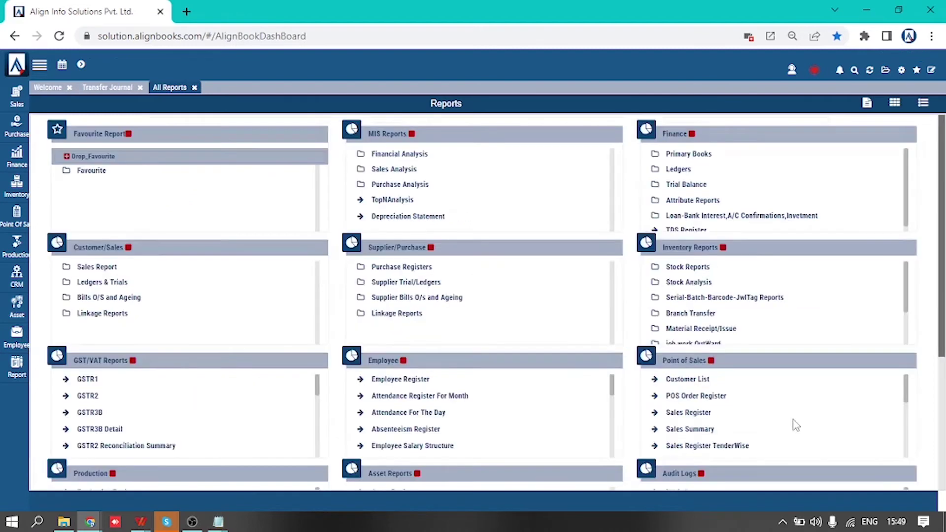
{"action": "left_click", "coordinate": [700, 155]}
{"action": "scroll", "coordinate": [702, 209], "scroll_direction": "down", "scroll_amount": 2}
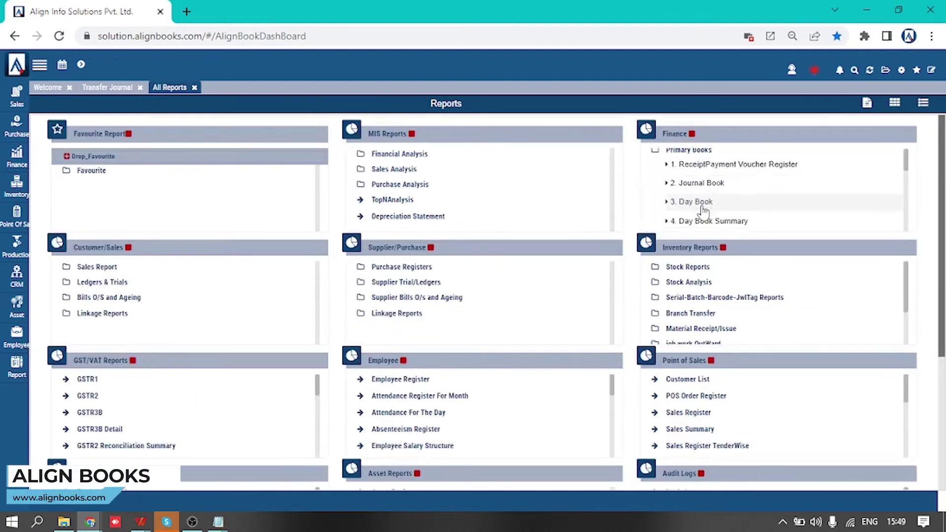
{"action": "scroll", "coordinate": [704, 213], "scroll_direction": "down", "scroll_amount": 3}
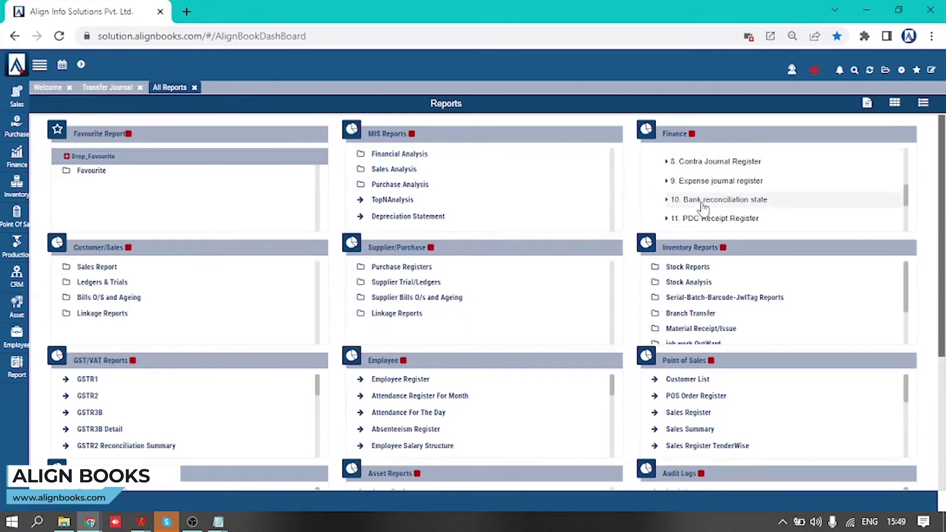
{"action": "left_click", "coordinate": [709, 163]}
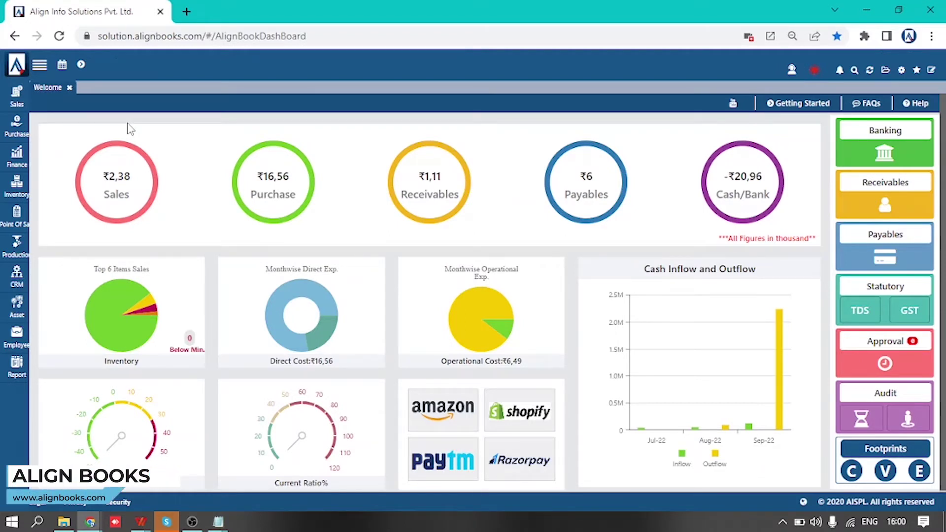
Step: Start a new journal voucher and choose Office Rent Rates & Taxes as the ledger in the first row
{"action": "left_click", "coordinate": [15, 163]}
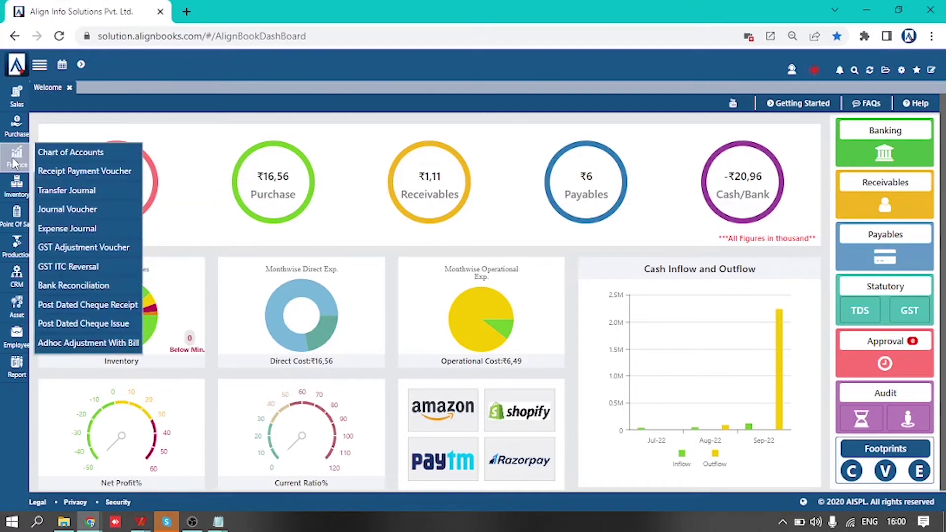
{"action": "left_click", "coordinate": [90, 212]}
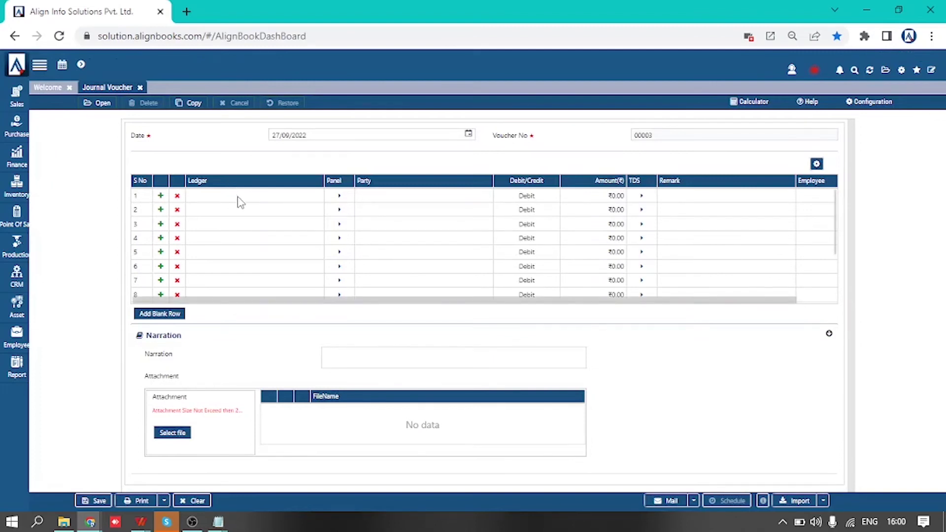
{"action": "left_click", "coordinate": [240, 202]}
{"action": "left_click", "coordinate": [240, 202]}
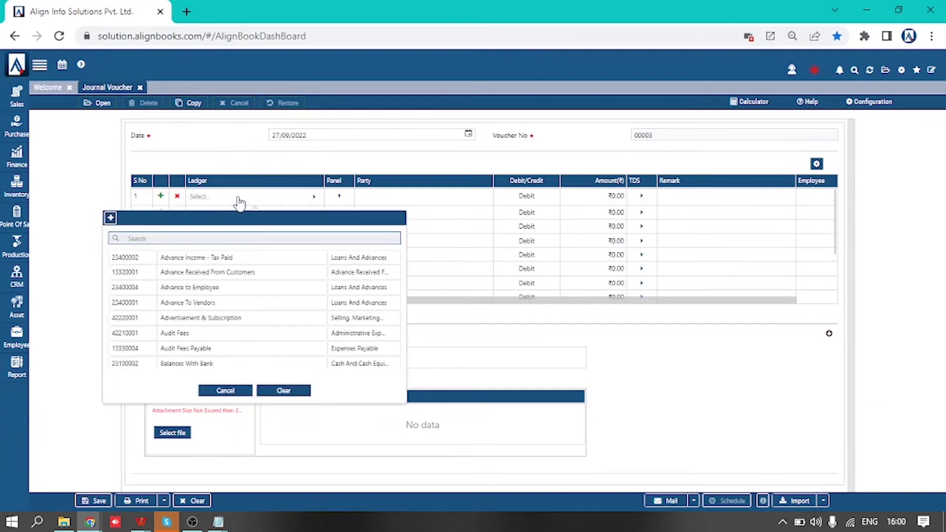
{"action": "type", "text": "ren"}
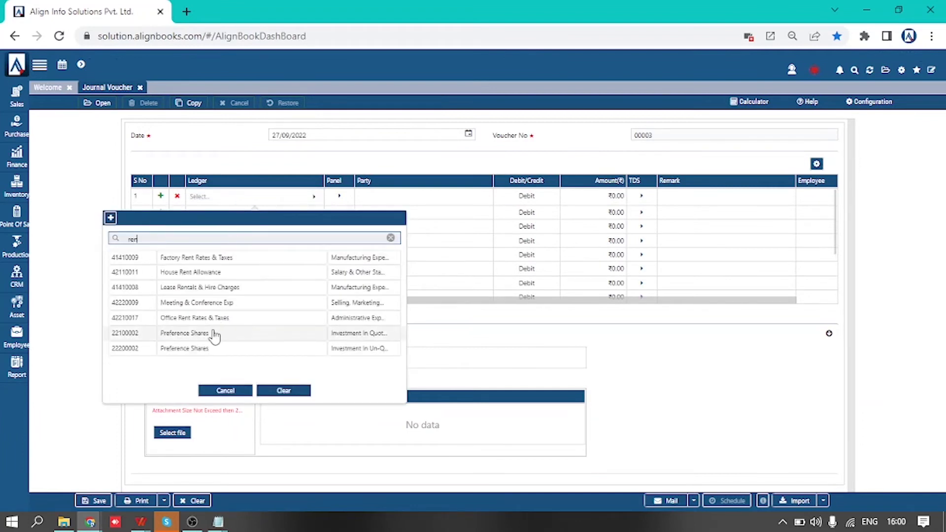
{"action": "type", "text": "t"}
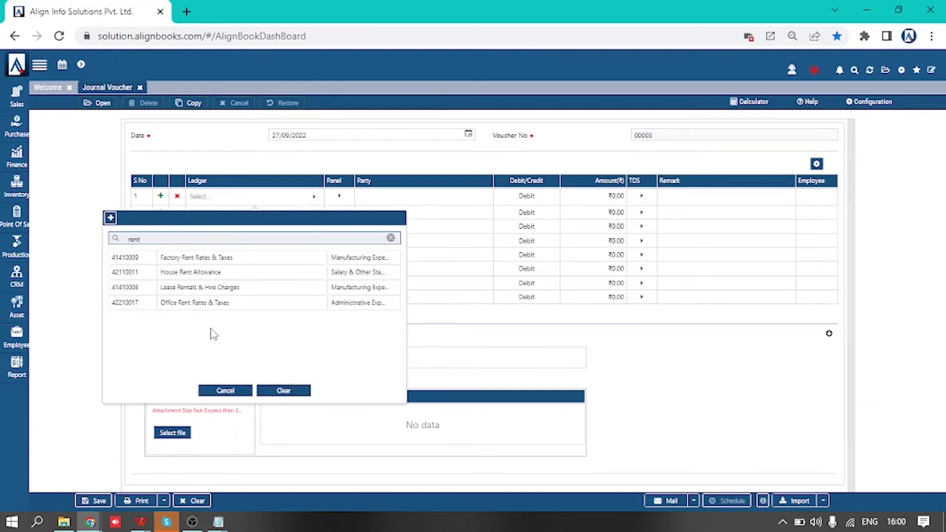
{"action": "left_click", "coordinate": [195, 303]}
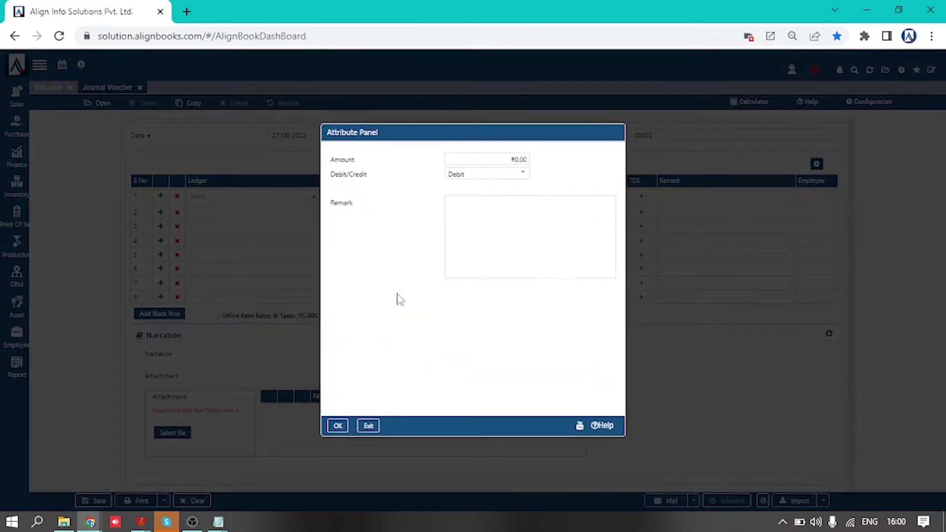
Step: Set the amount of the Office Rent Rates & Taxes debit line to ₹5,00,000 and accept its attributes
{"action": "left_click", "coordinate": [515, 158]}
{"action": "type", "text": "5,00,0"}
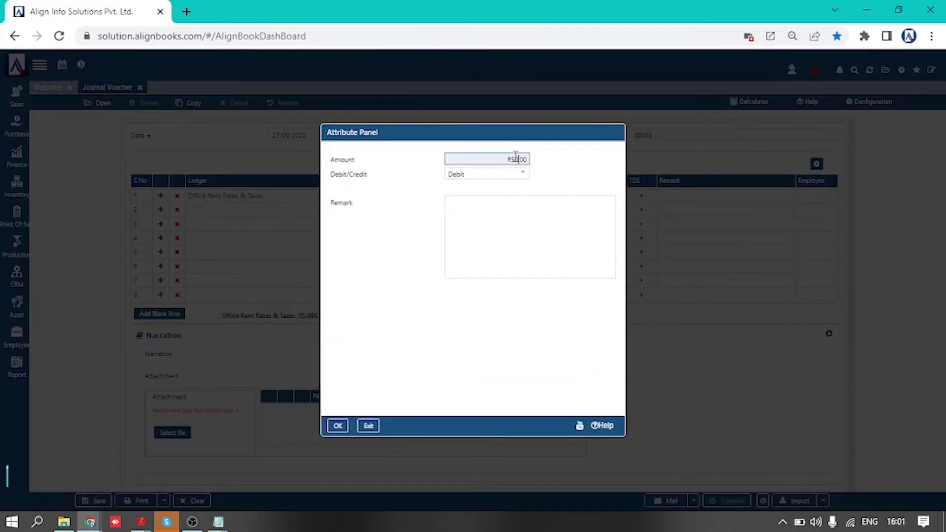
{"action": "type", "text": "00"}
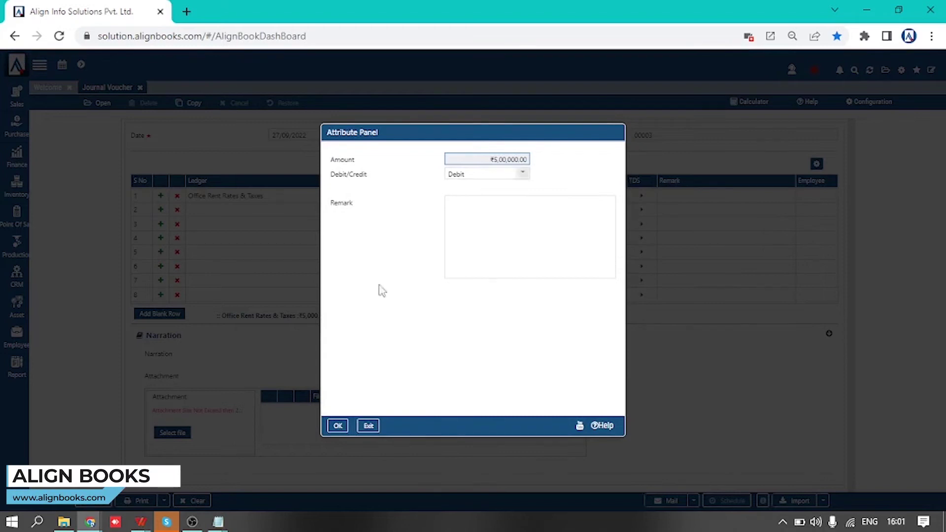
{"action": "left_click", "coordinate": [338, 426]}
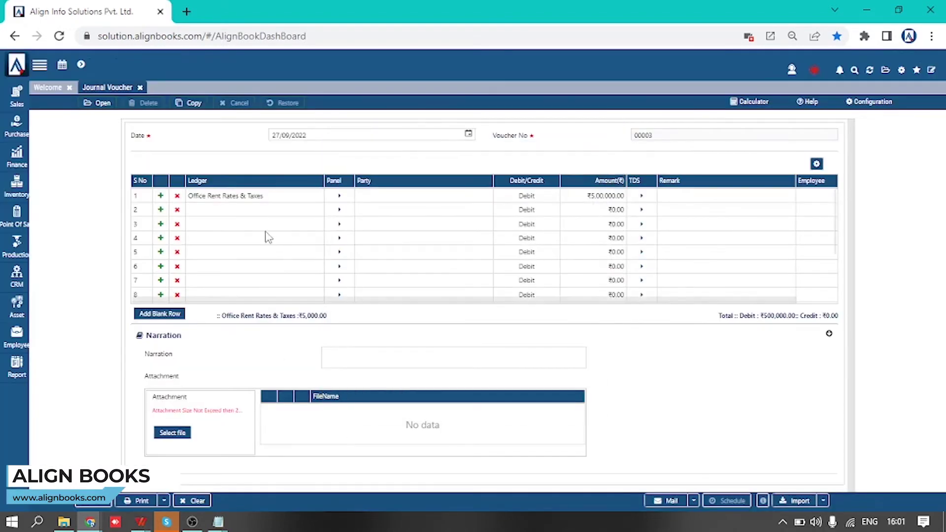
Step: Choose Sundry Creditors - Expenses as the ledger in the journal voucher's second row
{"action": "left_click", "coordinate": [303, 212]}
{"action": "left_click", "coordinate": [302, 212]}
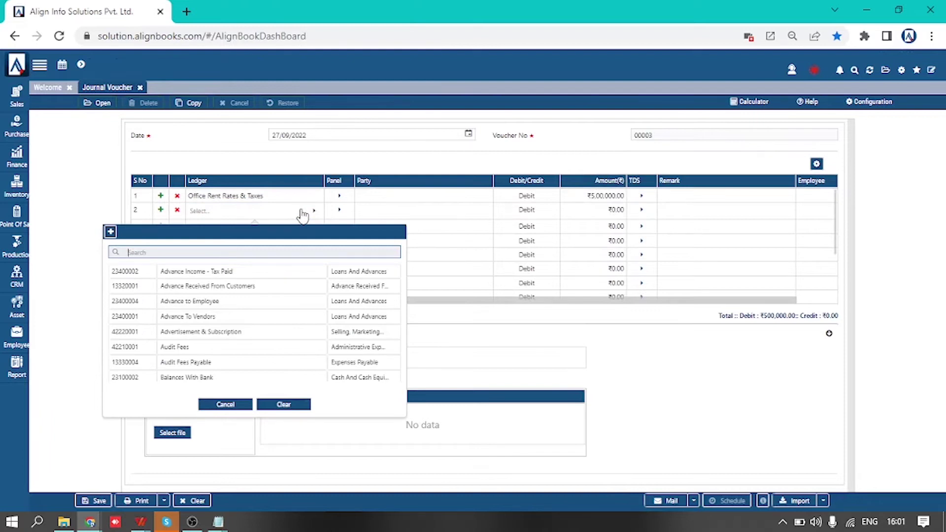
{"action": "type", "text": "sund"}
{"action": "left_click", "coordinate": [230, 287]}
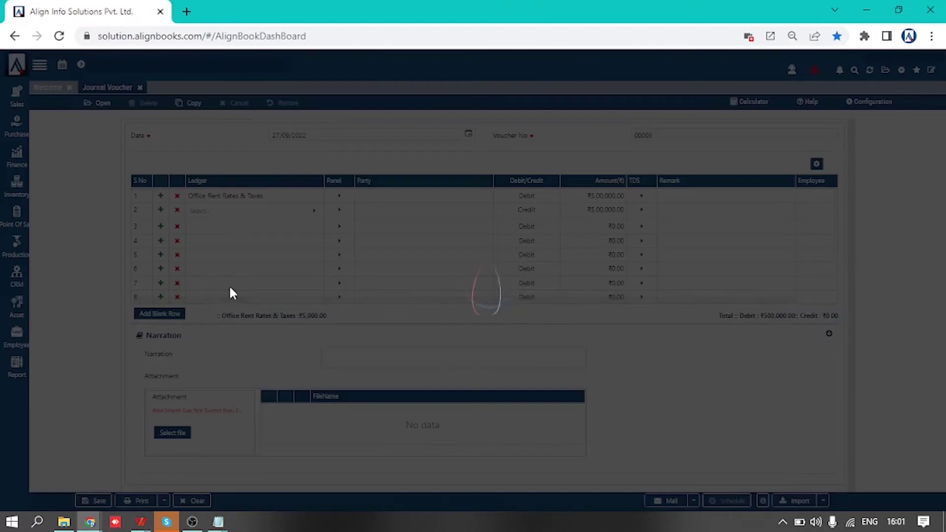
Step: Assign Tata Power as the party of the Sundry Creditors - Expenses credit line and save the journal voucher
{"action": "left_click", "coordinate": [516, 160]}
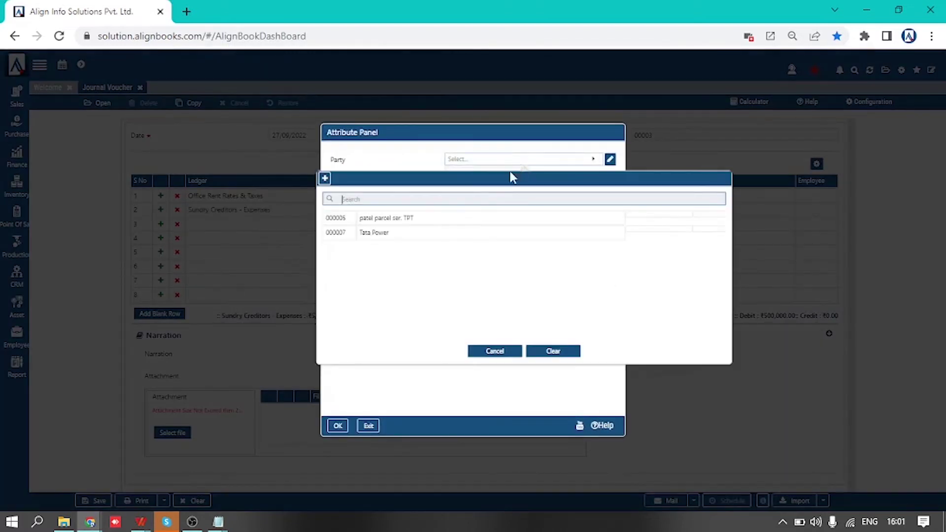
{"action": "left_click", "coordinate": [385, 233]}
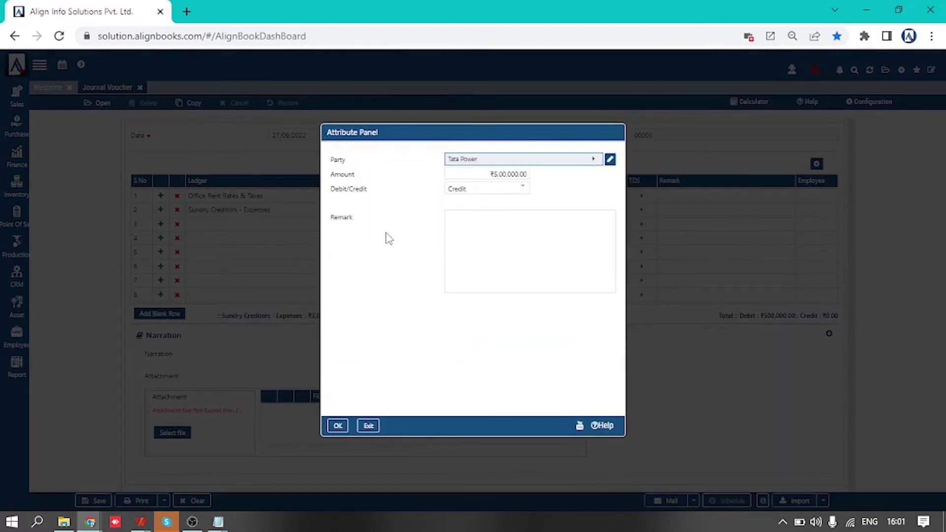
{"action": "left_click", "coordinate": [339, 425]}
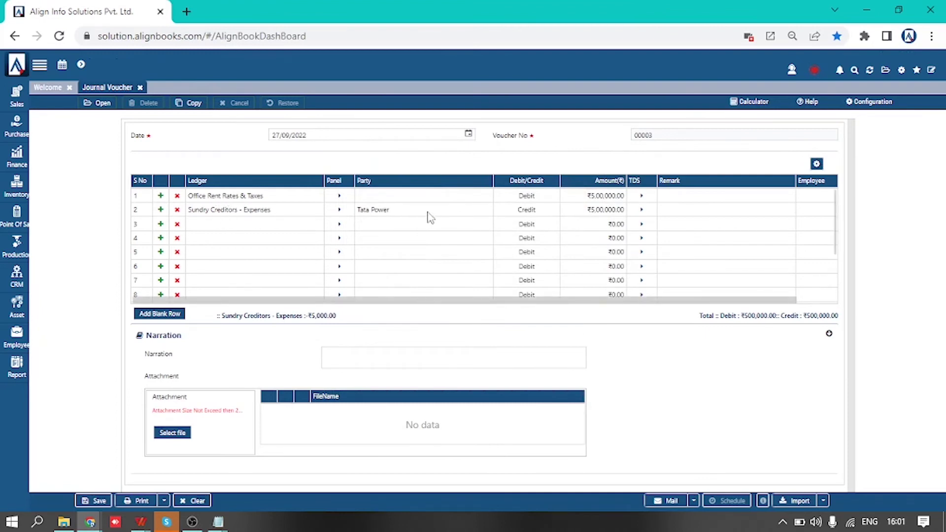
{"action": "left_click", "coordinate": [91, 501]}
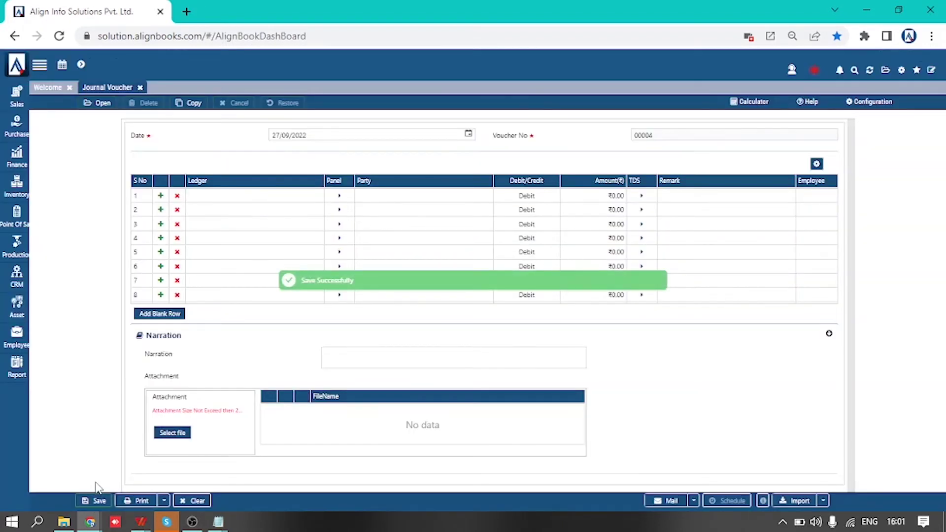
Step: Start a new Post Dated Cheque Receipt and choose the second-listed customer as the party in the first row
{"action": "mouse_move", "coordinate": [16, 158]}
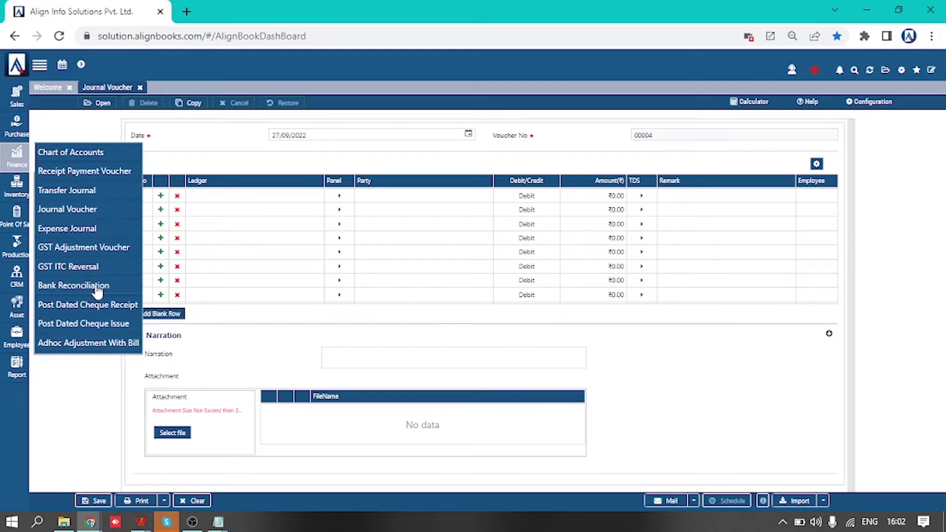
{"action": "left_click", "coordinate": [73, 308]}
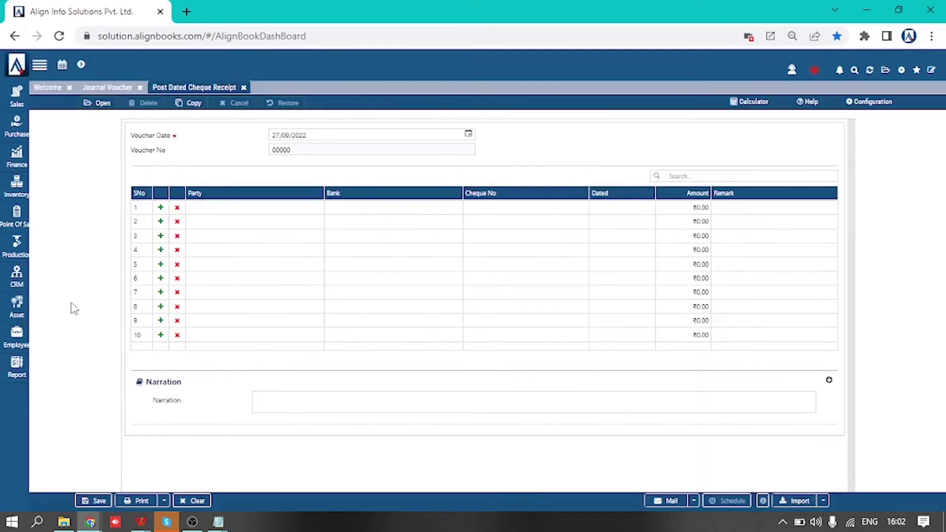
{"action": "left_click", "coordinate": [274, 213]}
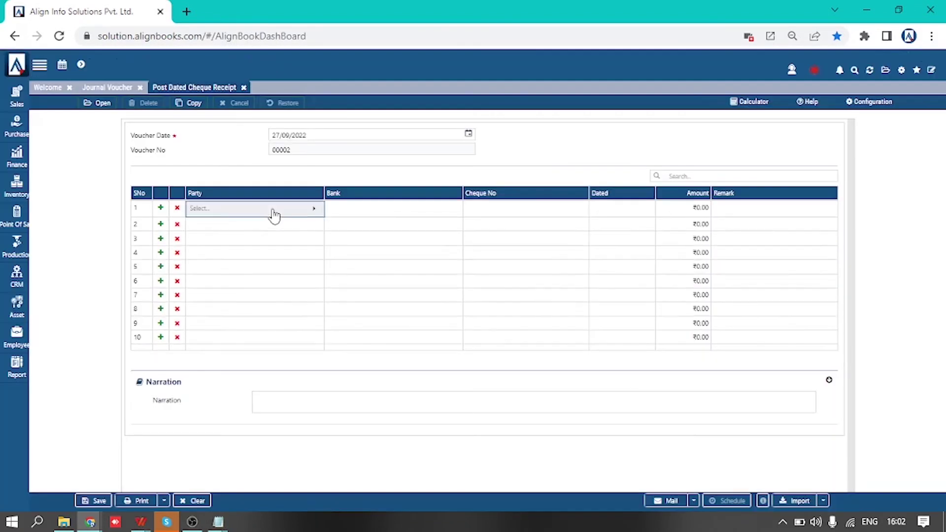
{"action": "left_click", "coordinate": [274, 214]}
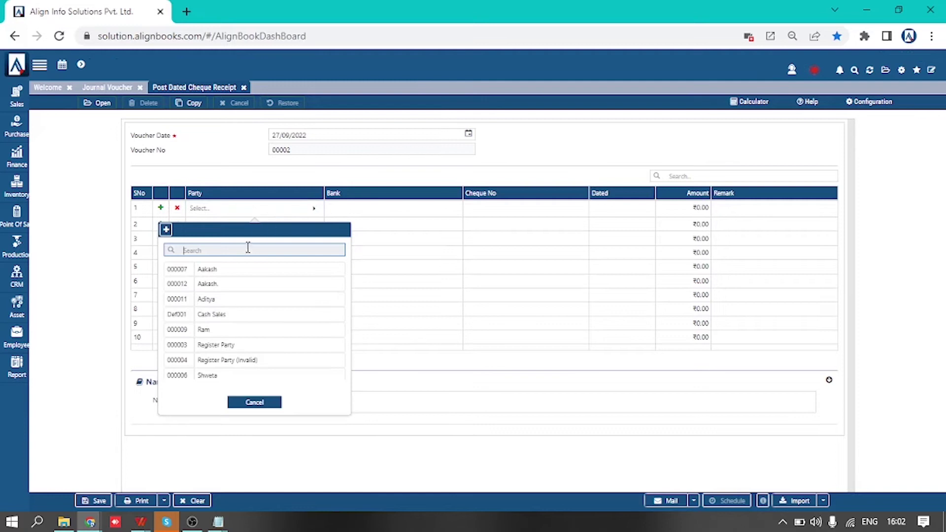
{"action": "left_click", "coordinate": [230, 285]}
Step: Choose Kotak Bank as the bank in the first receipt row and enter 132456 as the cheque number
{"action": "left_click", "coordinate": [398, 220]}
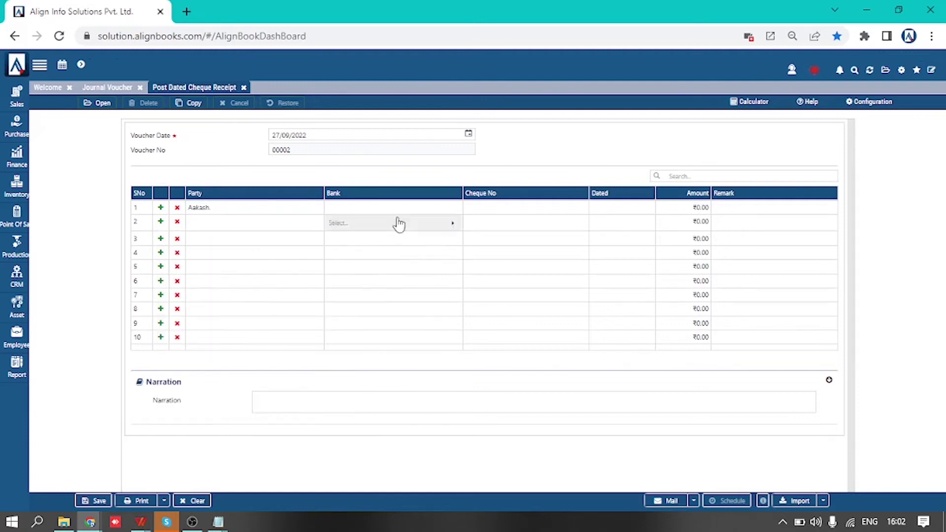
{"action": "left_click", "coordinate": [407, 212]}
{"action": "left_click", "coordinate": [408, 215]}
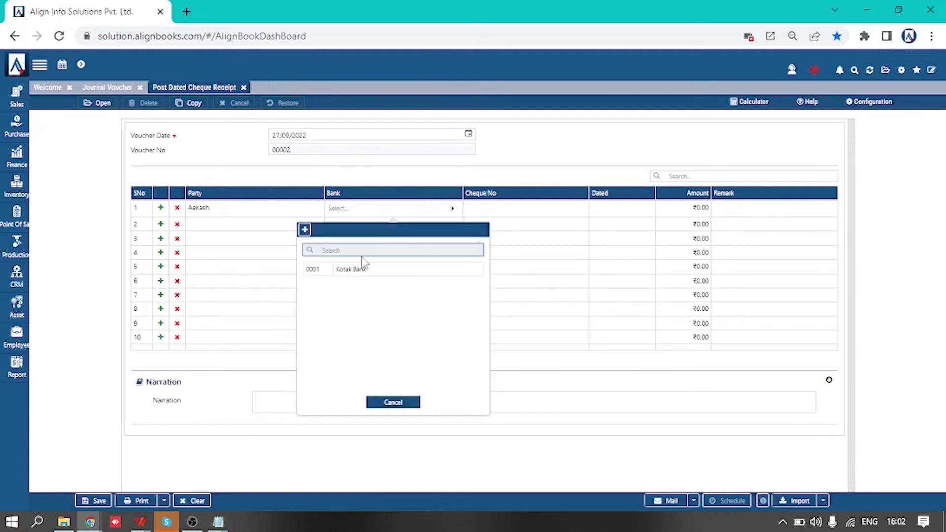
{"action": "left_click", "coordinate": [352, 271]}
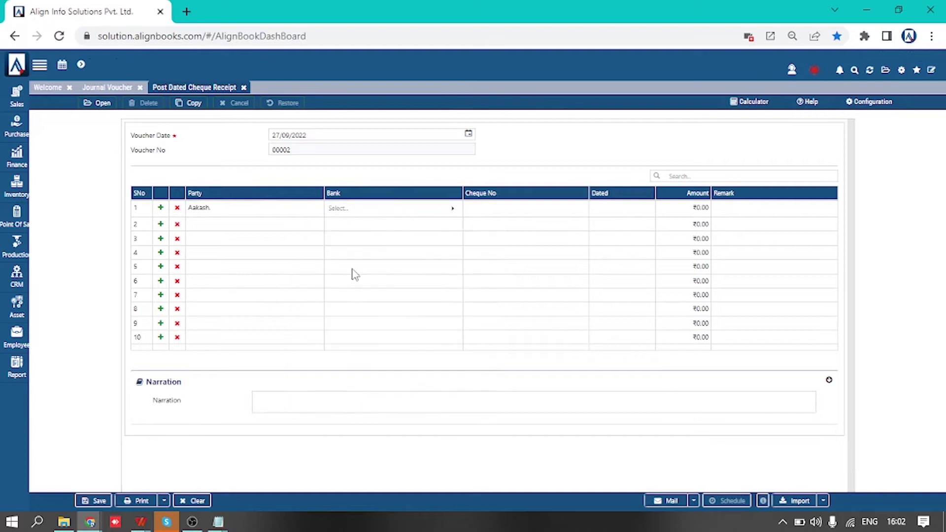
{"action": "left_click", "coordinate": [521, 207]}
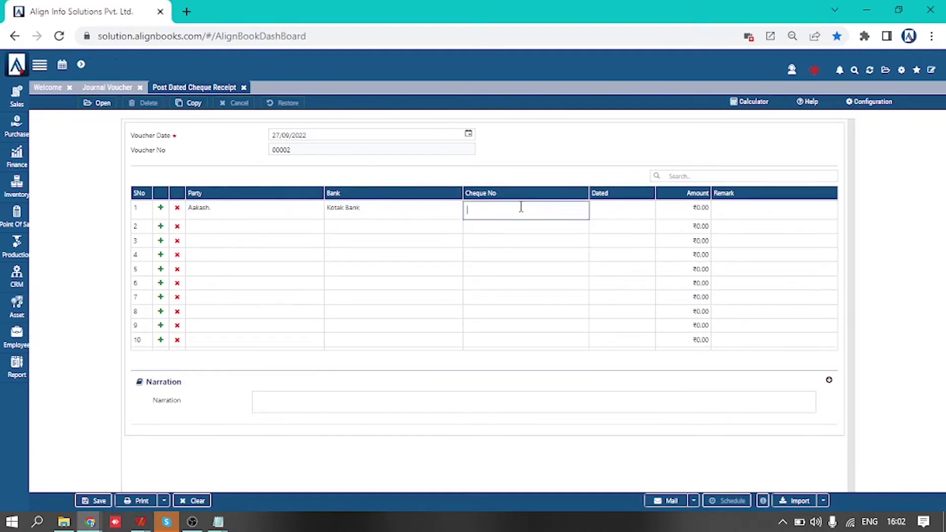
{"action": "type", "text": "132456"}
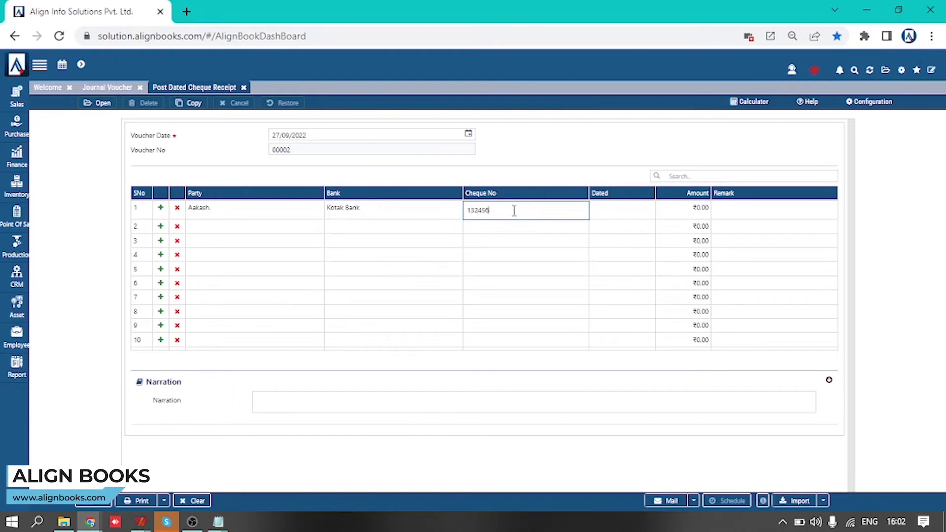
Step: Set the cheque date in the first receipt row to 12/10/2022
{"action": "left_click", "coordinate": [623, 212]}
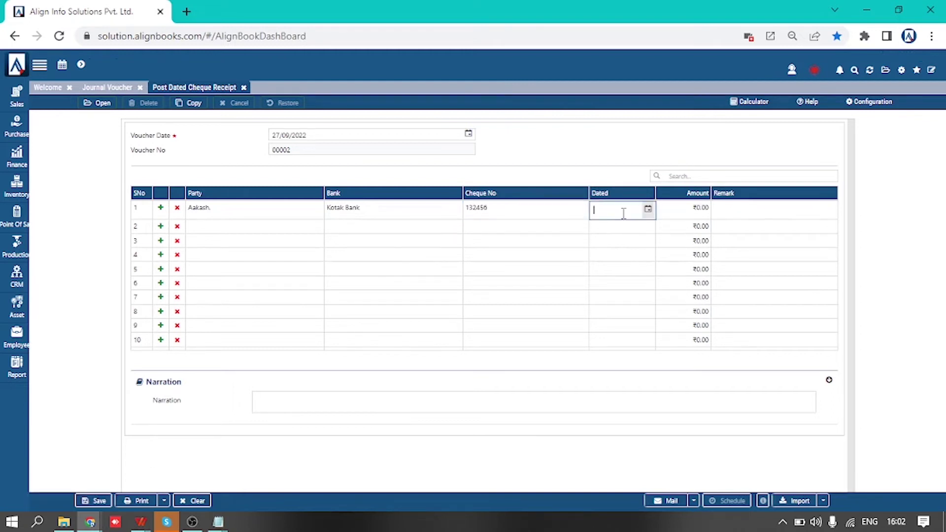
{"action": "left_click", "coordinate": [648, 209]}
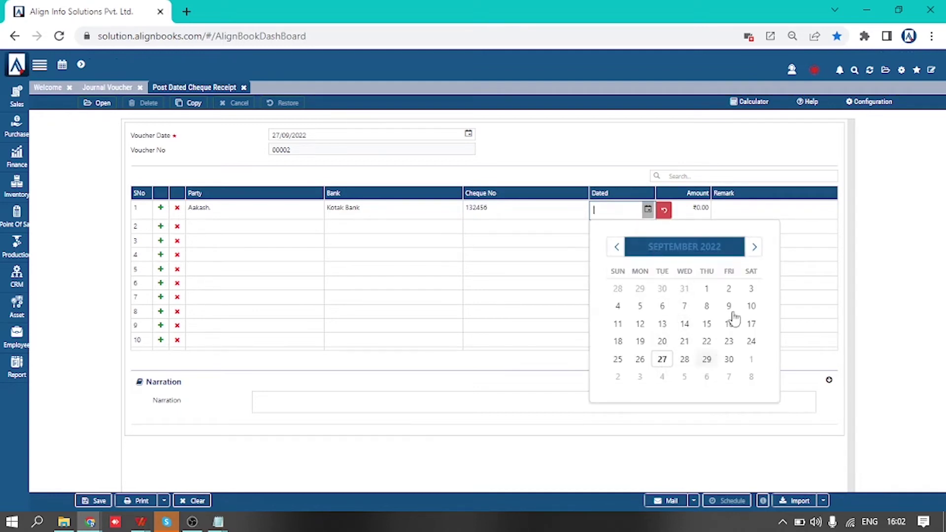
{"action": "left_click", "coordinate": [755, 247]}
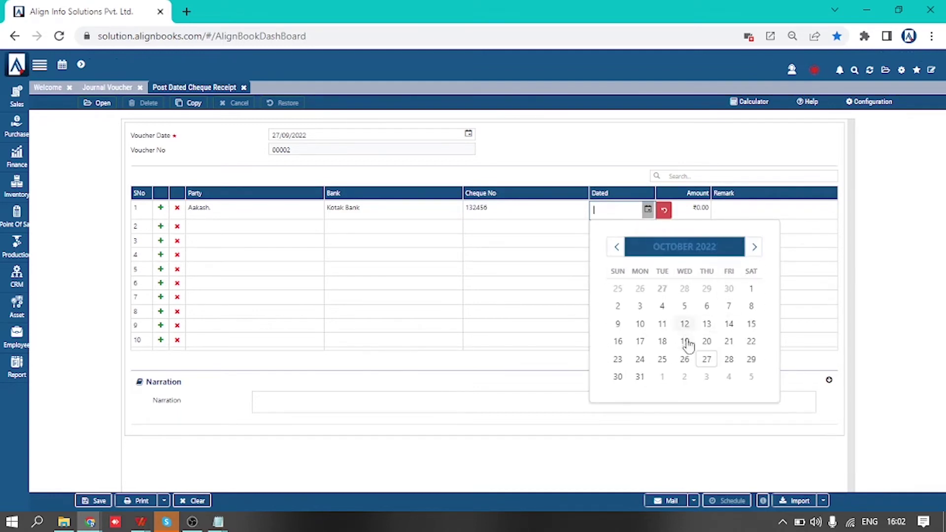
{"action": "left_click", "coordinate": [685, 324]}
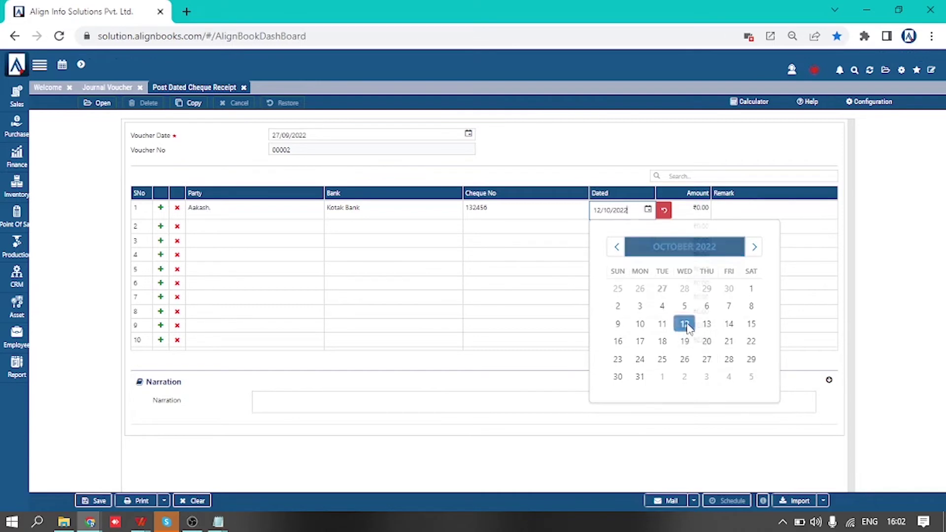
Step: Set the cheque amount in the first row to 1200000 and save the post-dated cheque receipt
{"action": "left_click", "coordinate": [699, 209]}
{"action": "type", "text": "12"}
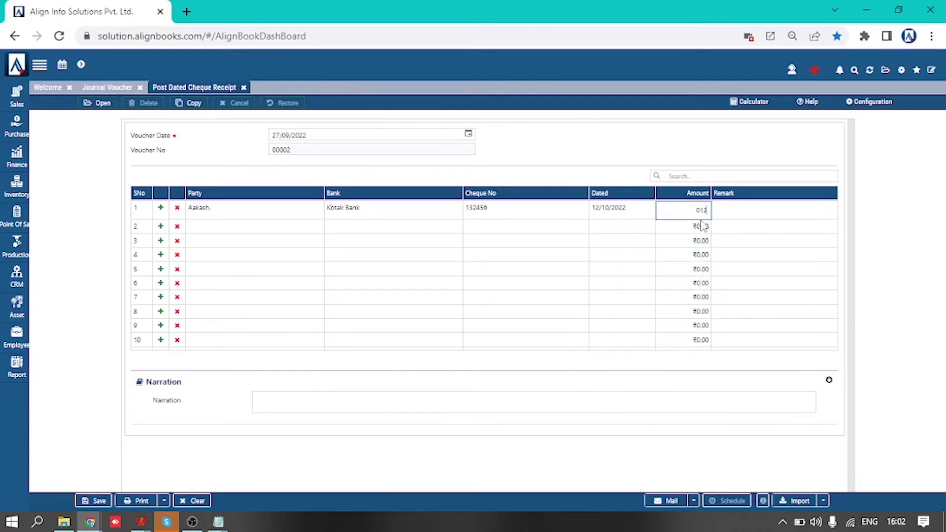
{"action": "type", "text": "00000"}
{"action": "left_click", "coordinate": [716, 217]}
{"action": "left_click", "coordinate": [98, 501]}
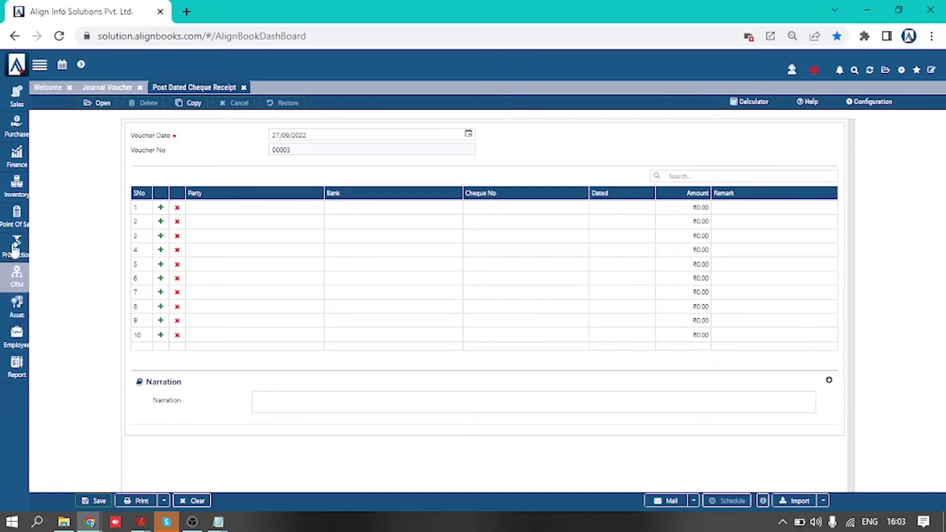
Step: Start a new Post Dated Cheque Issue voucher and choose Suraj Dogra PVT LTD as the party in the first row
{"action": "left_click", "coordinate": [17, 166]}
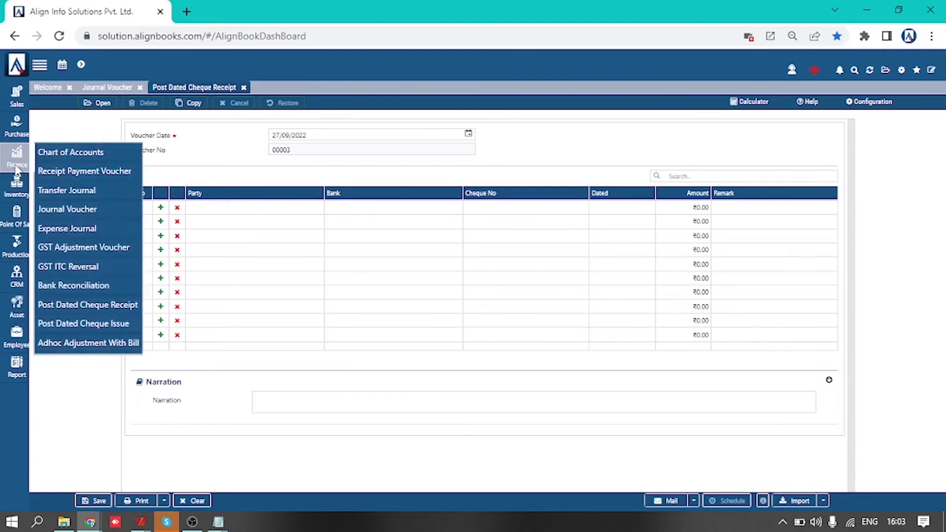
{"action": "left_click", "coordinate": [96, 324]}
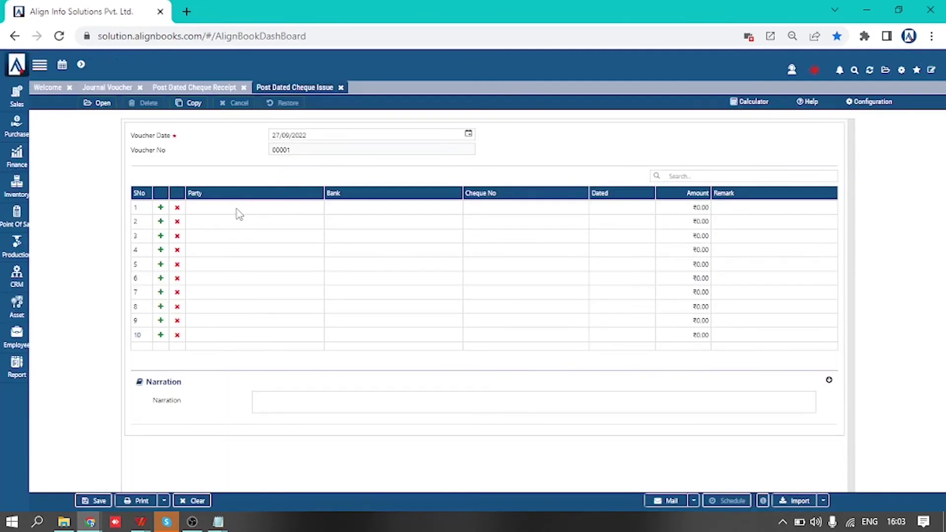
{"action": "left_click", "coordinate": [238, 214]}
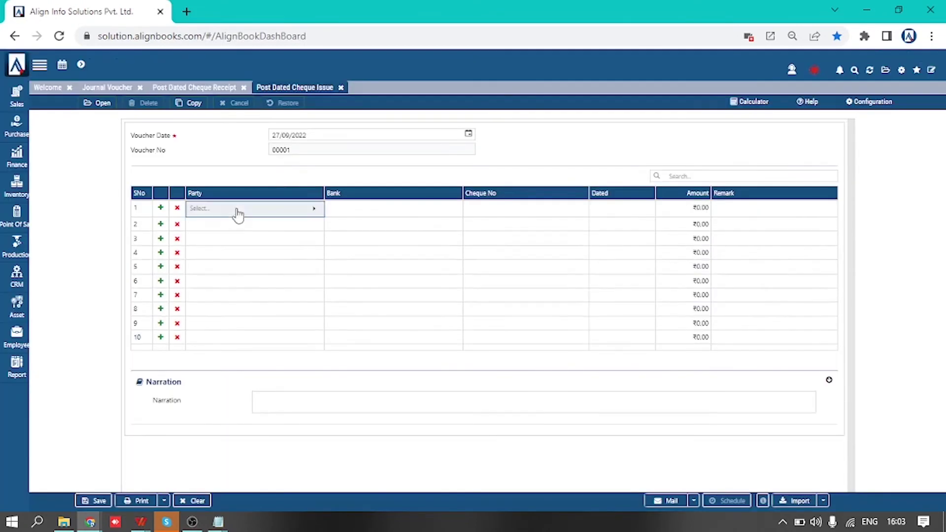
{"action": "left_click", "coordinate": [238, 213]}
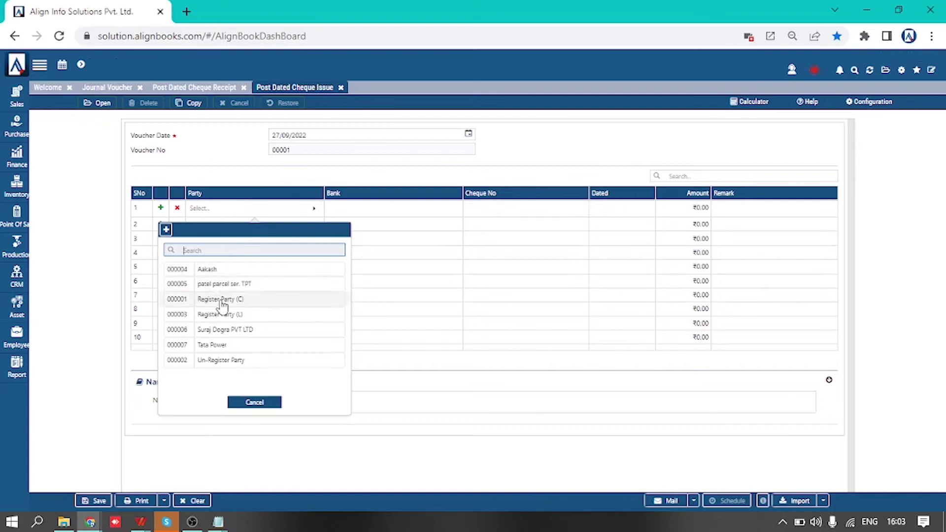
{"action": "left_click", "coordinate": [223, 330]}
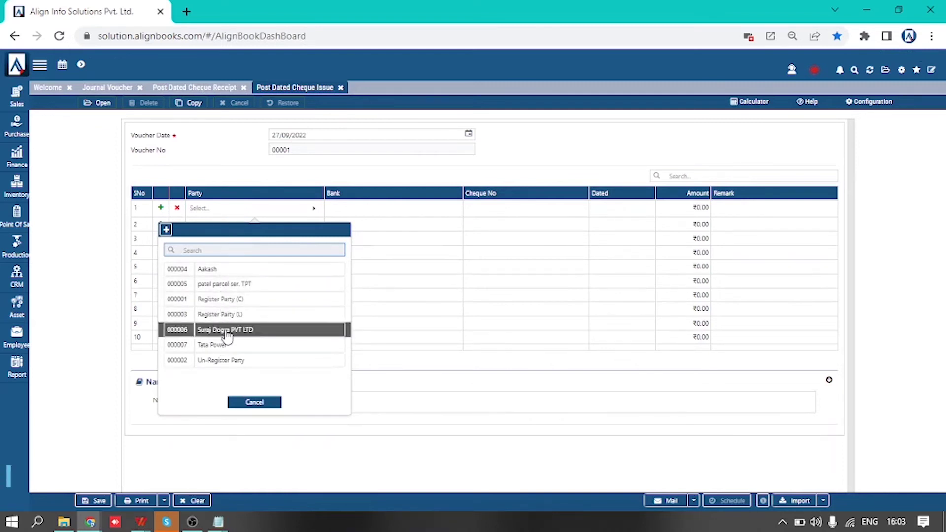
Step: Choose Kotak Bank as the bank in the first issue row and enter 789456 as the cheque number
{"action": "left_click", "coordinate": [406, 214]}
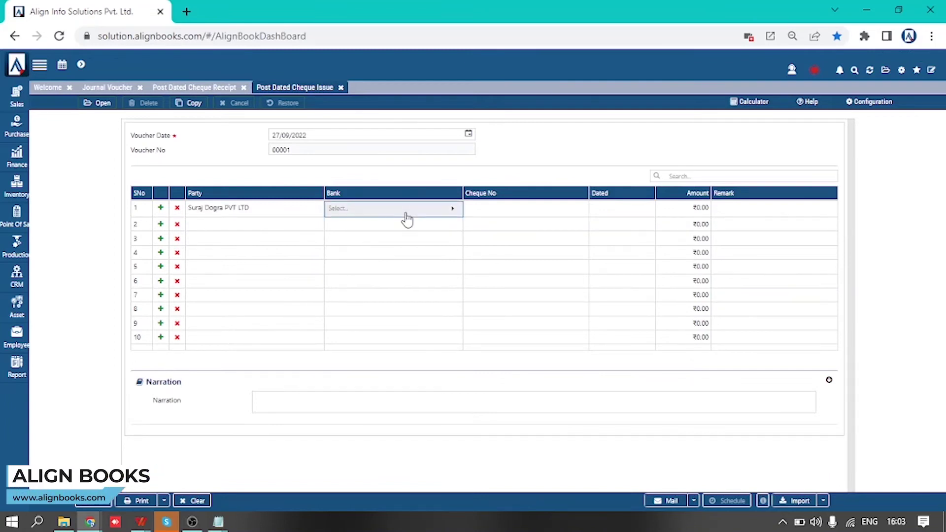
{"action": "left_click", "coordinate": [358, 276]}
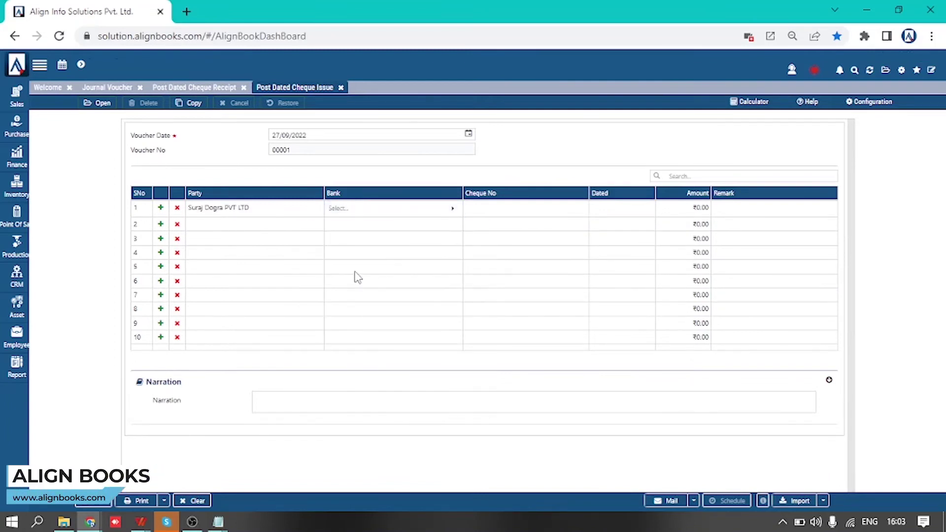
{"action": "left_click", "coordinate": [527, 207]}
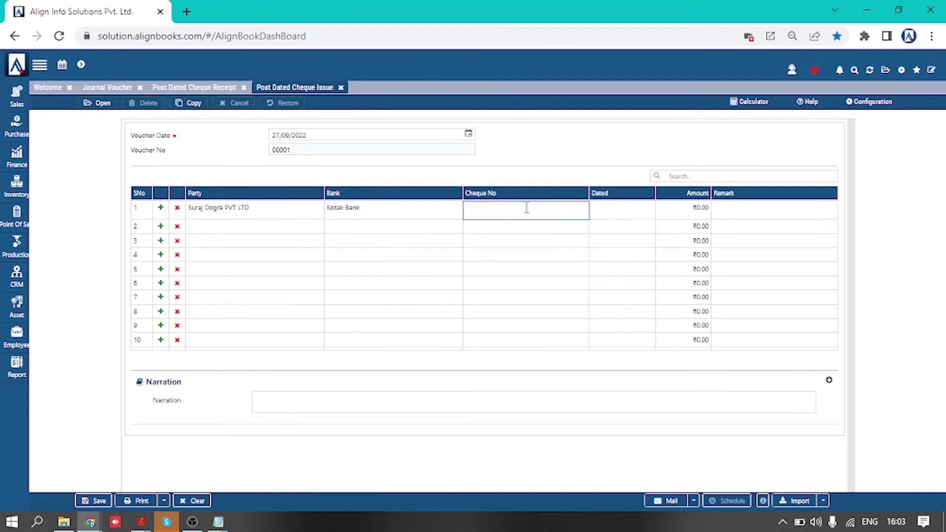
{"action": "type", "text": "789456"}
Step: Set the cheque date in the first issue row to 29/09/2022
{"action": "left_click", "coordinate": [611, 206]}
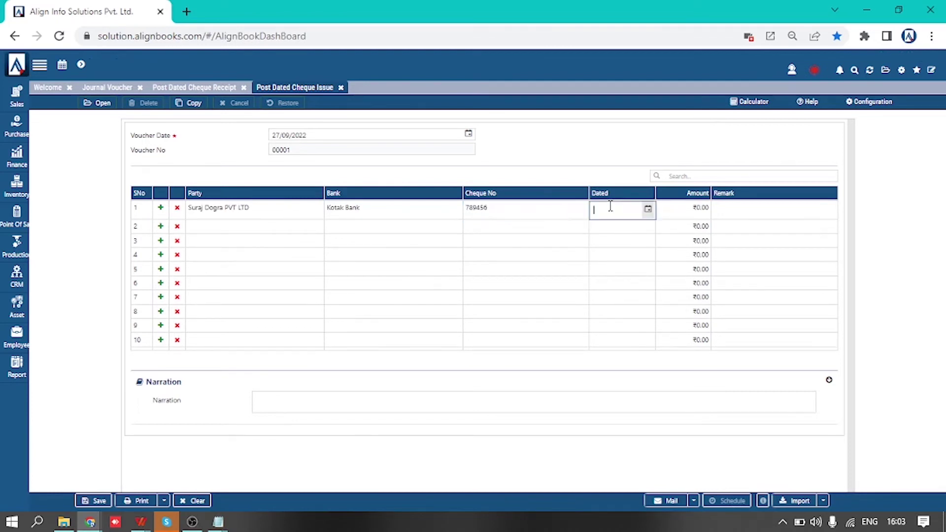
{"action": "left_click", "coordinate": [648, 209]}
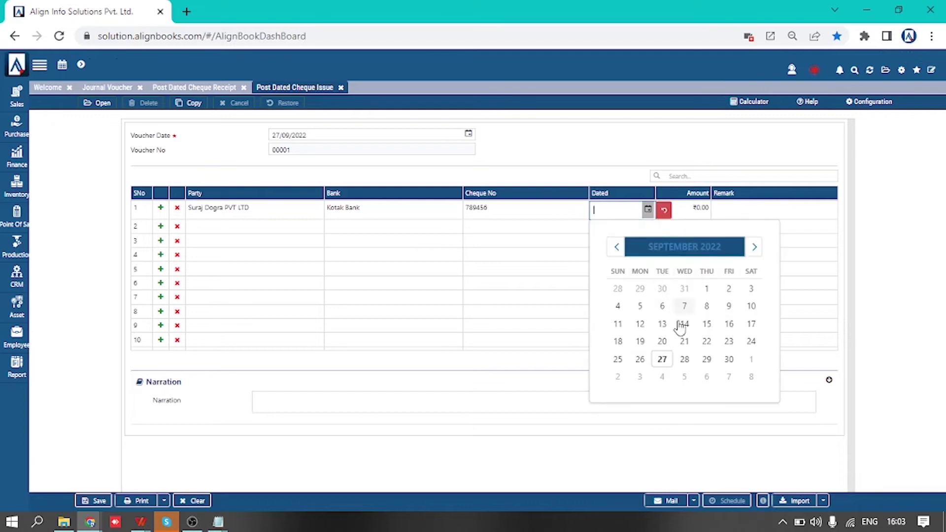
{"action": "left_click", "coordinate": [706, 360]}
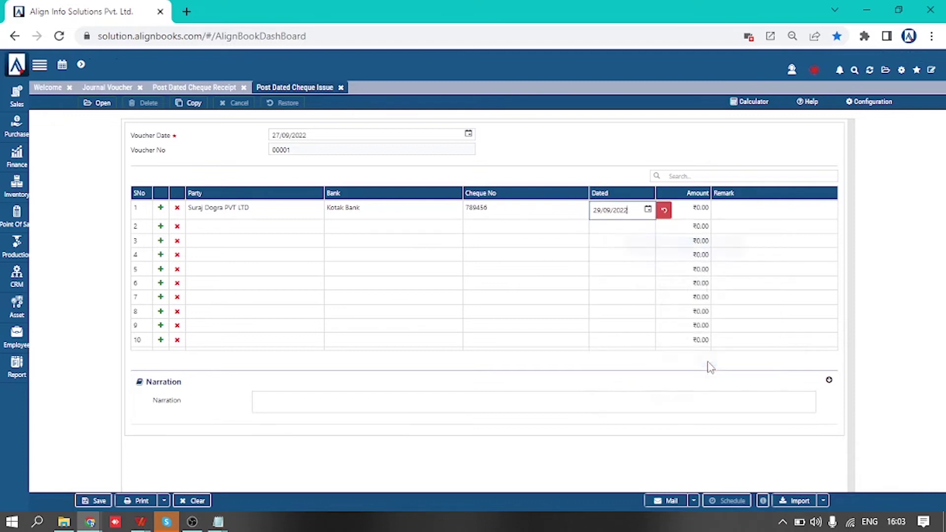
Step: Set the cheque amount in the first issue row to 1000000 and save the Post Dated Cheque Issue voucher
{"action": "left_click", "coordinate": [698, 209]}
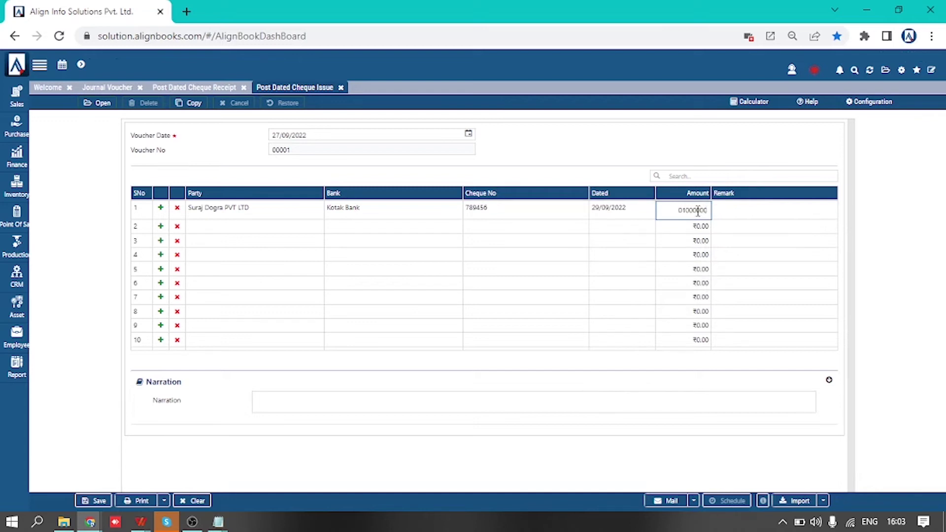
{"action": "left_click", "coordinate": [749, 209]}
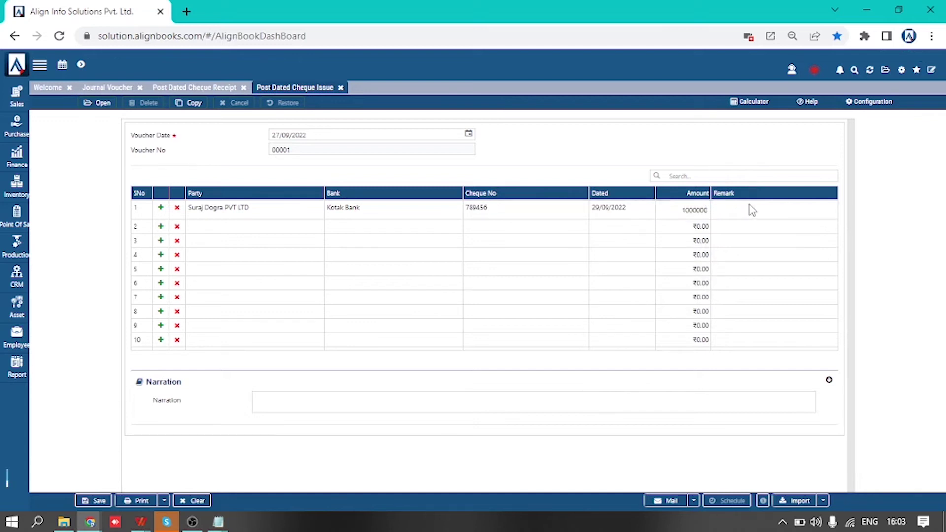
{"action": "left_click", "coordinate": [104, 498]}
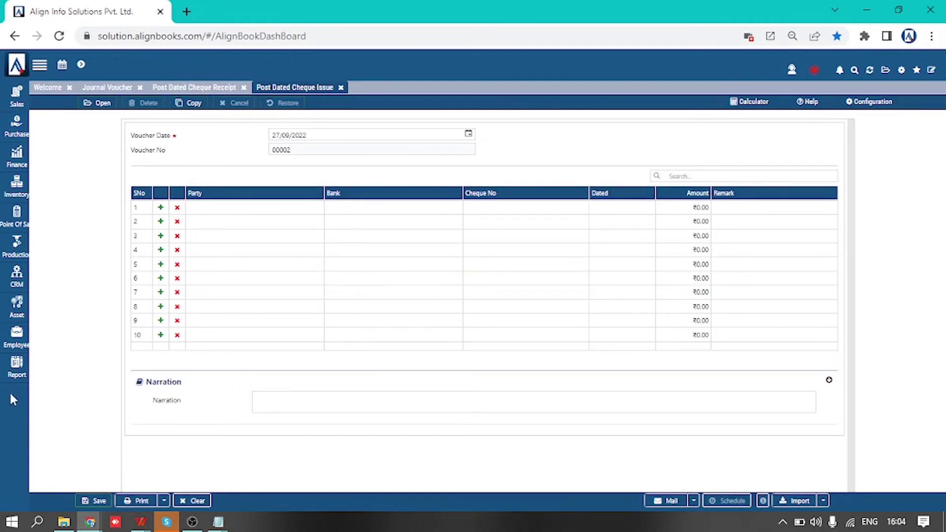
Step: Find the PDC Receipt Register among the Primary Books in the full set of finance reports and open it
{"action": "mouse_move", "coordinate": [17, 368]}
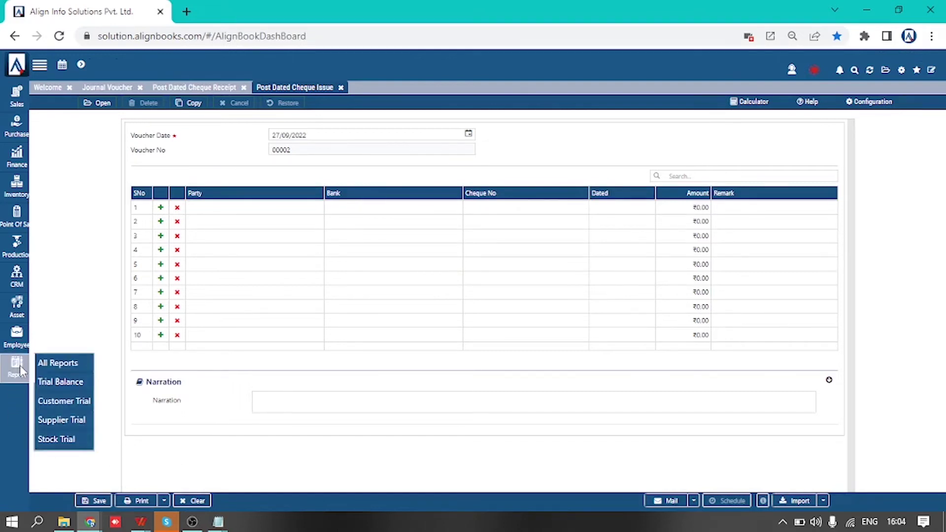
{"action": "left_click", "coordinate": [51, 365]}
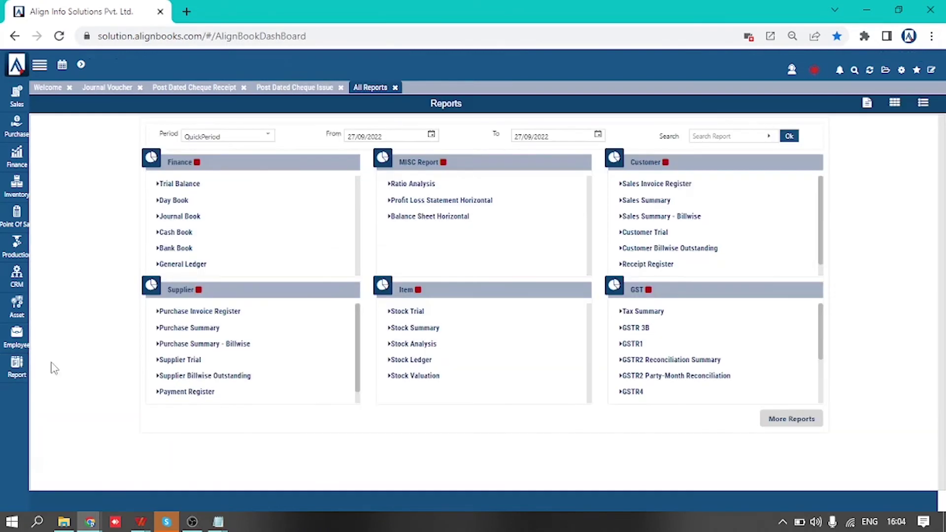
{"action": "left_click", "coordinate": [785, 423]}
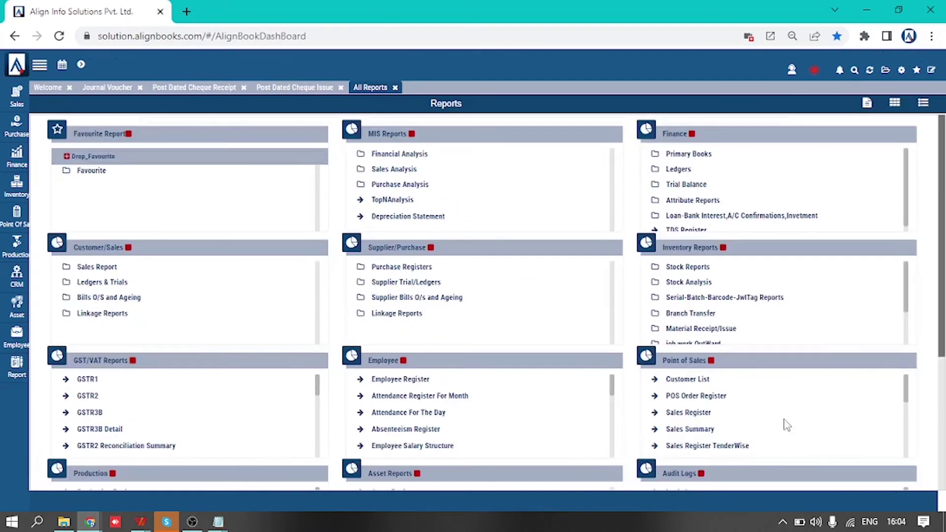
{"action": "scroll", "coordinate": [714, 198], "scroll_direction": "down", "scroll_amount": 1}
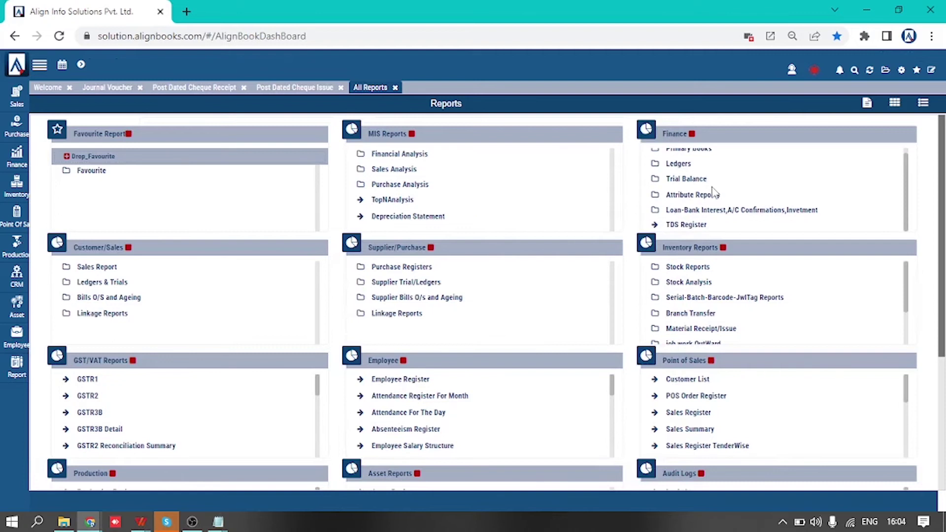
{"action": "scroll", "coordinate": [715, 197], "scroll_direction": "up", "scroll_amount": 1}
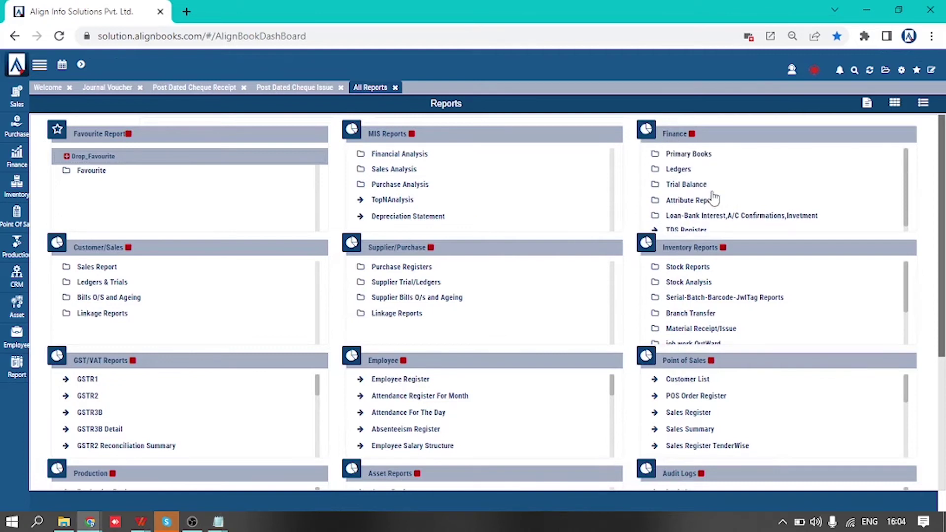
{"action": "left_click", "coordinate": [690, 155]}
{"action": "scroll", "coordinate": [695, 173], "scroll_direction": "down", "scroll_amount": 5}
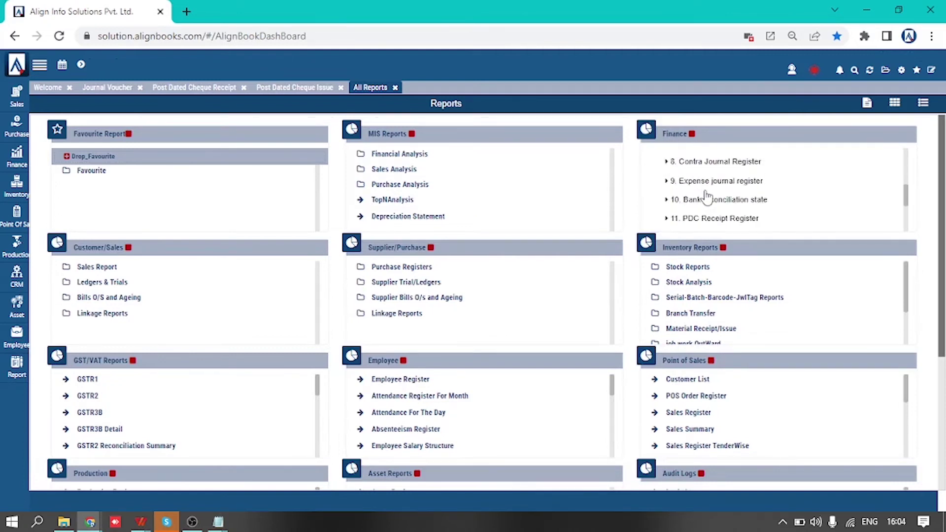
{"action": "scroll", "coordinate": [719, 217], "scroll_direction": "down", "scroll_amount": 3}
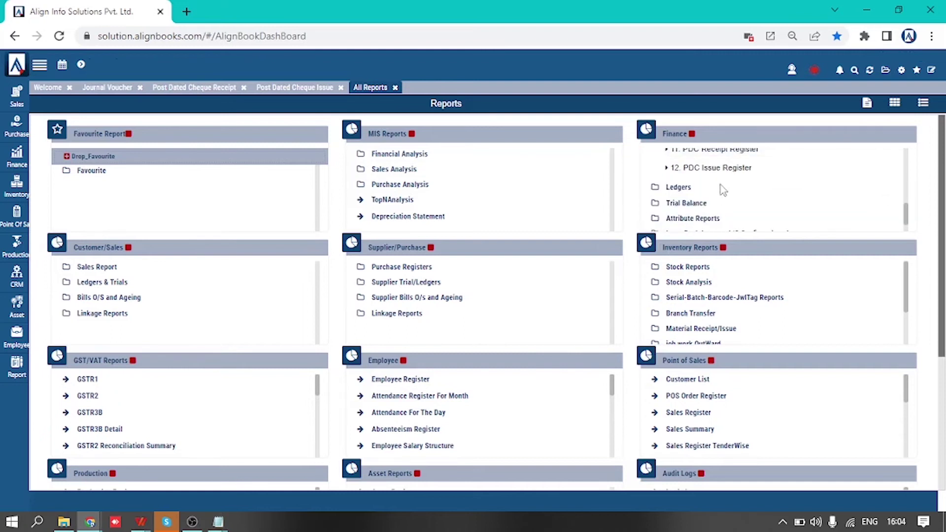
{"action": "scroll", "coordinate": [722, 179], "scroll_direction": "up", "scroll_amount": 2}
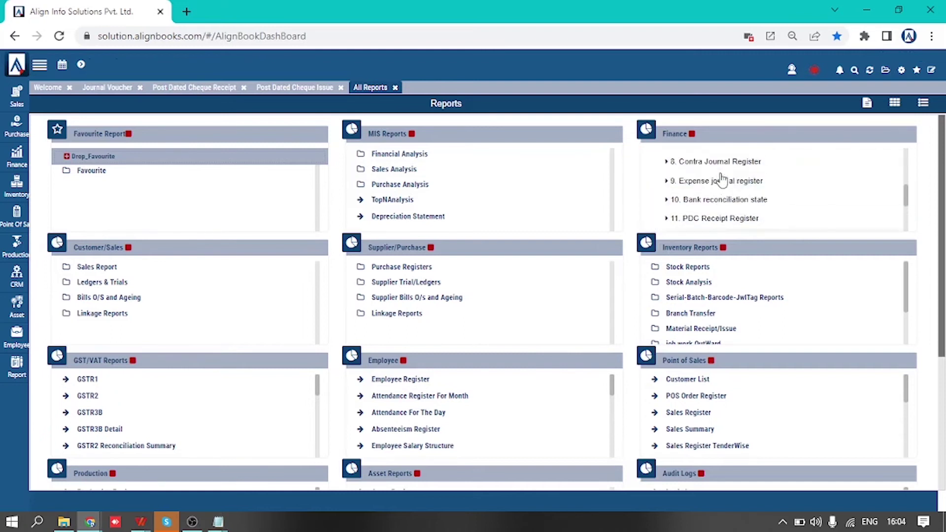
{"action": "left_click", "coordinate": [718, 219]}
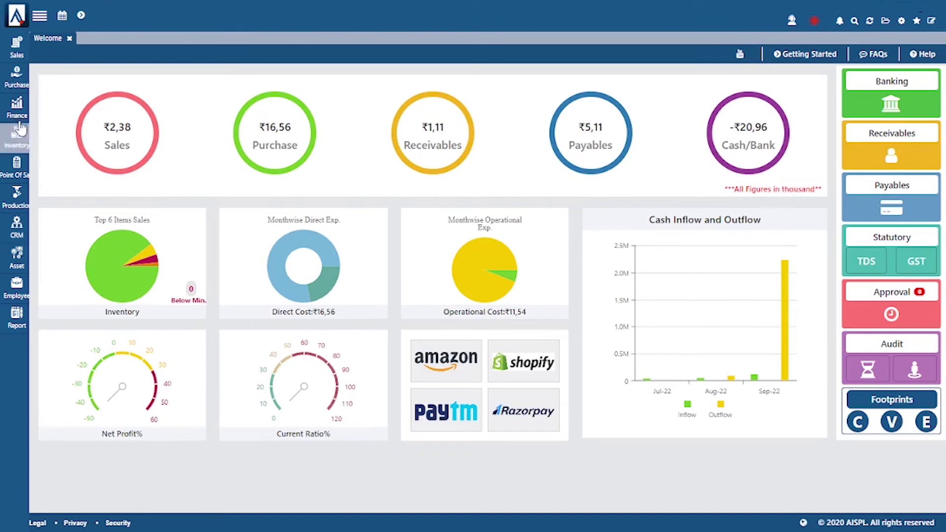
Step: Open Adhoc Adjustment With Bill for type Customer, choose the second listed customer as the party and load the open documents
{"action": "left_click", "coordinate": [15, 109]}
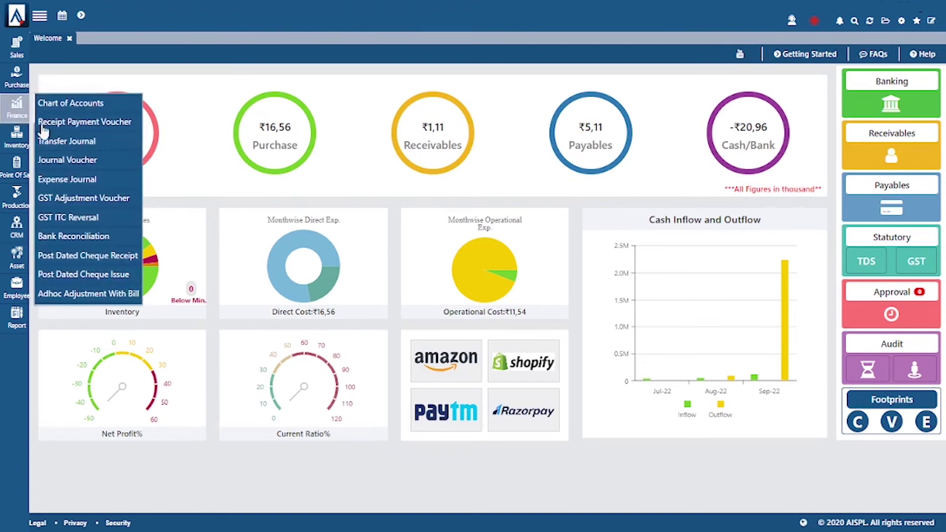
{"action": "left_click", "coordinate": [75, 297]}
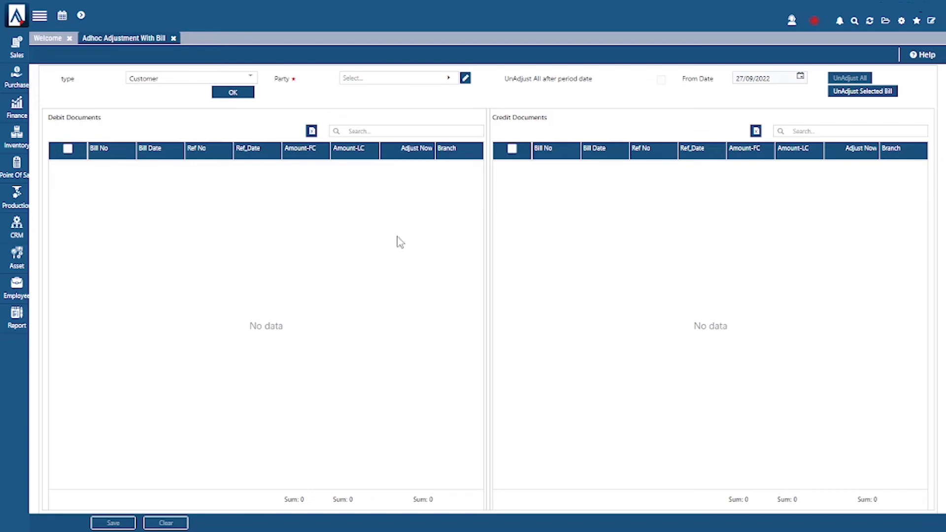
{"action": "left_click", "coordinate": [243, 80]}
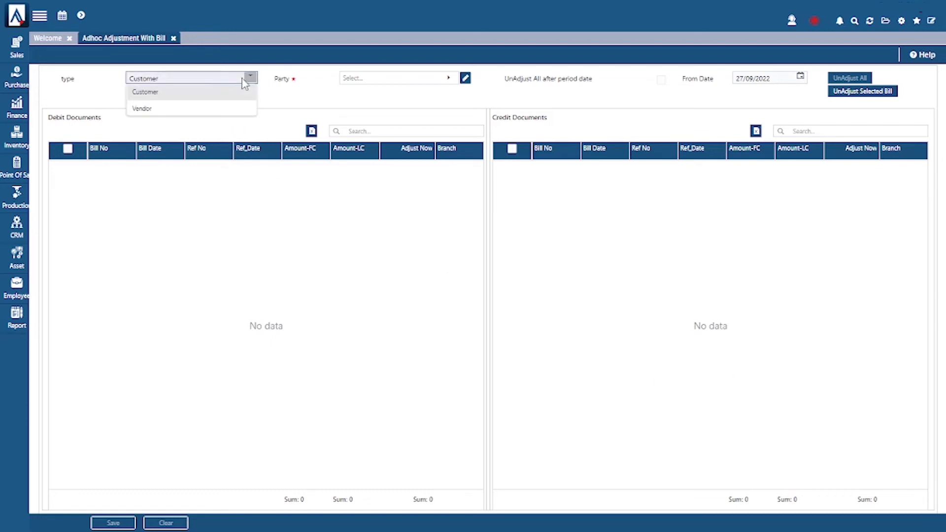
{"action": "left_click", "coordinate": [232, 93]}
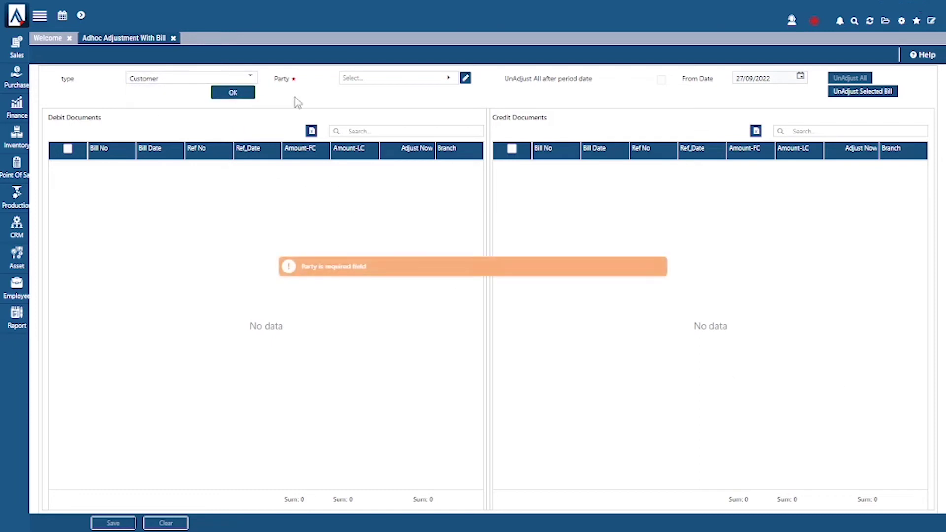
{"action": "left_click", "coordinate": [386, 79]}
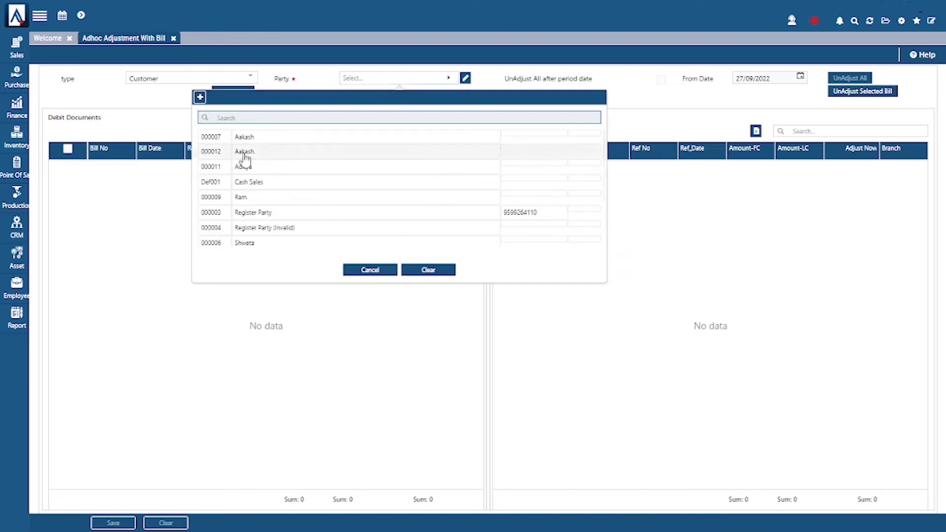
{"action": "left_click", "coordinate": [267, 159]}
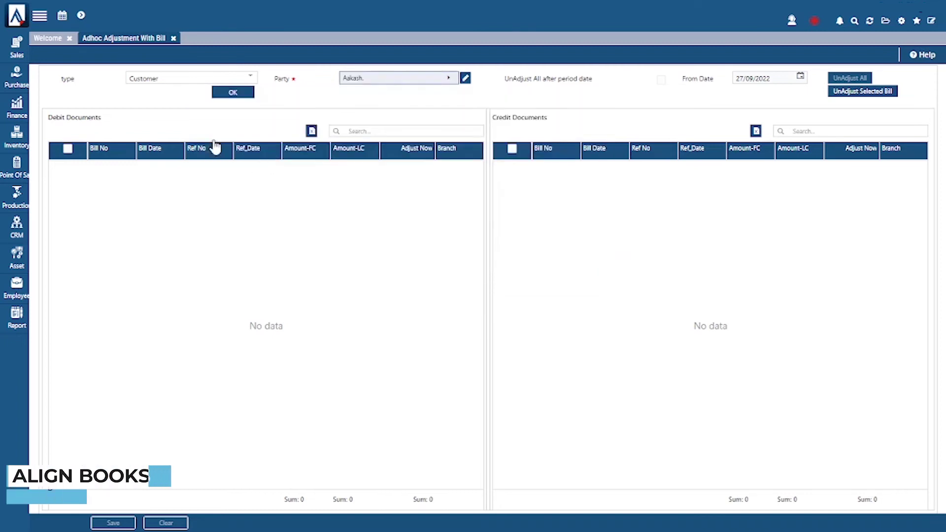
{"action": "left_click", "coordinate": [242, 92]}
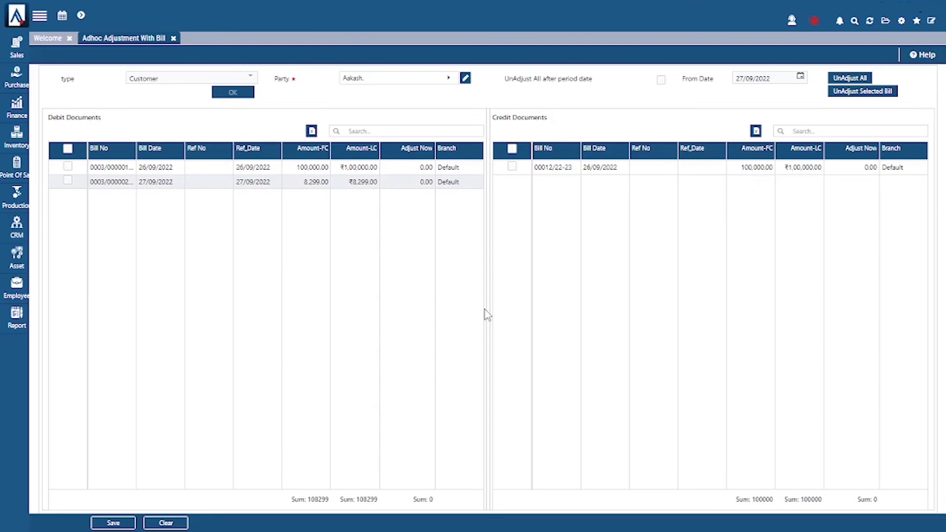
Step: Adjust only the 100,000.00 debit bill dated 26/09/2022 against the 100,000.00 credit document and save the adjustment
{"action": "left_click", "coordinate": [68, 167]}
{"action": "left_click", "coordinate": [68, 181]}
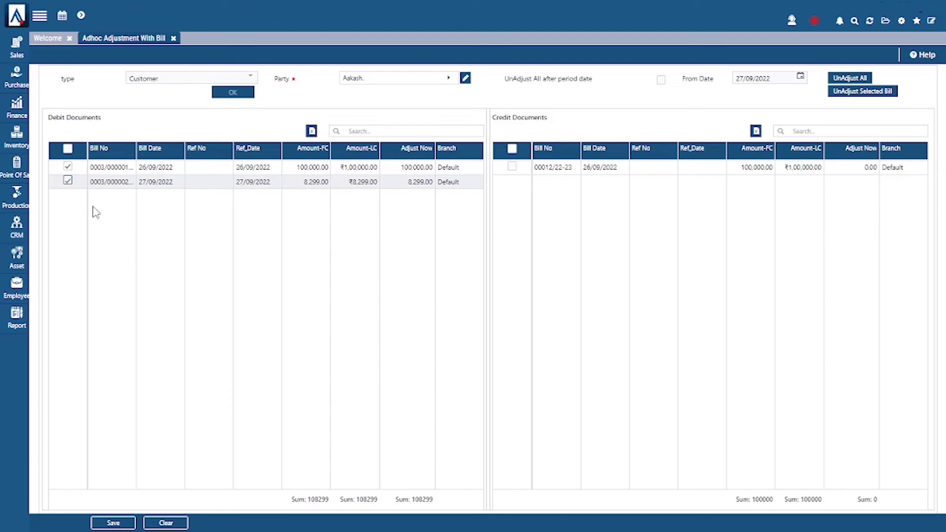
{"action": "left_click", "coordinate": [512, 167]}
{"action": "left_click", "coordinate": [67, 181]}
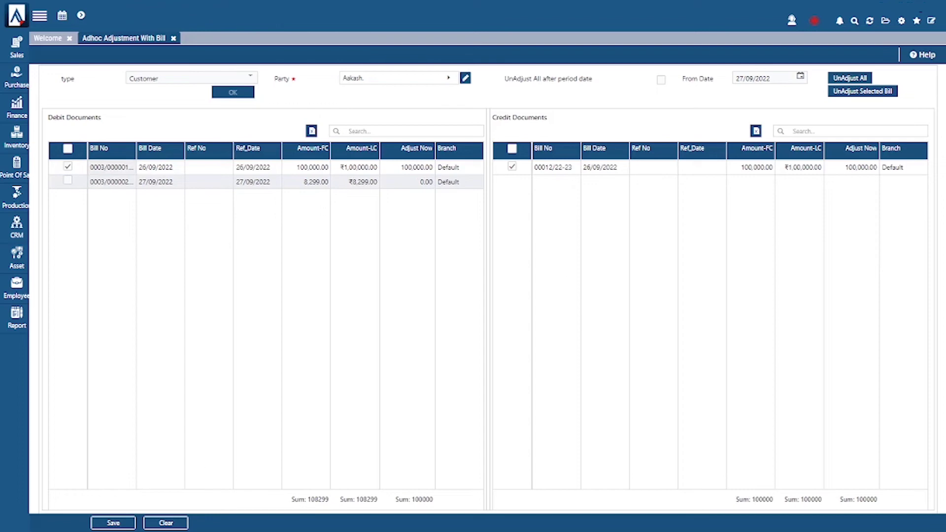
{"action": "left_click", "coordinate": [113, 523]}
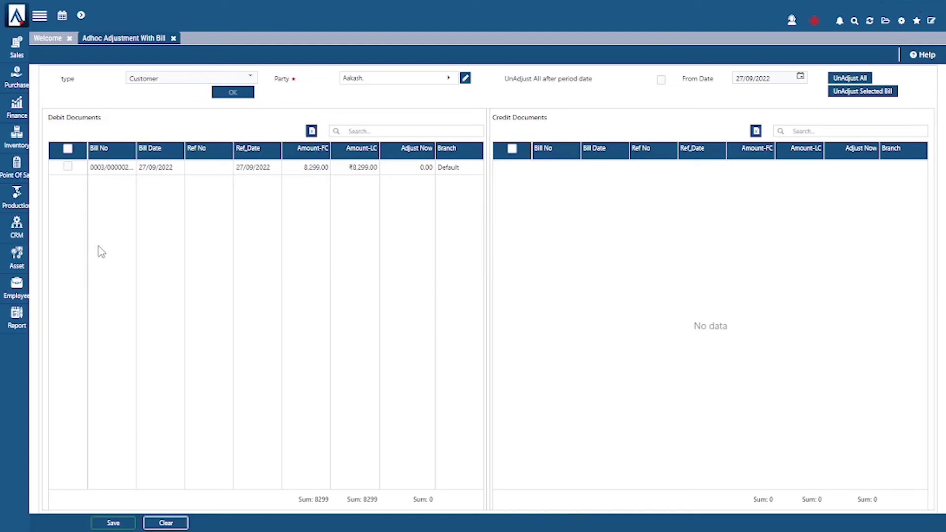
Step: Close the Adhoc Adjustment With Bill screen
{"action": "left_click", "coordinate": [20, 114]}
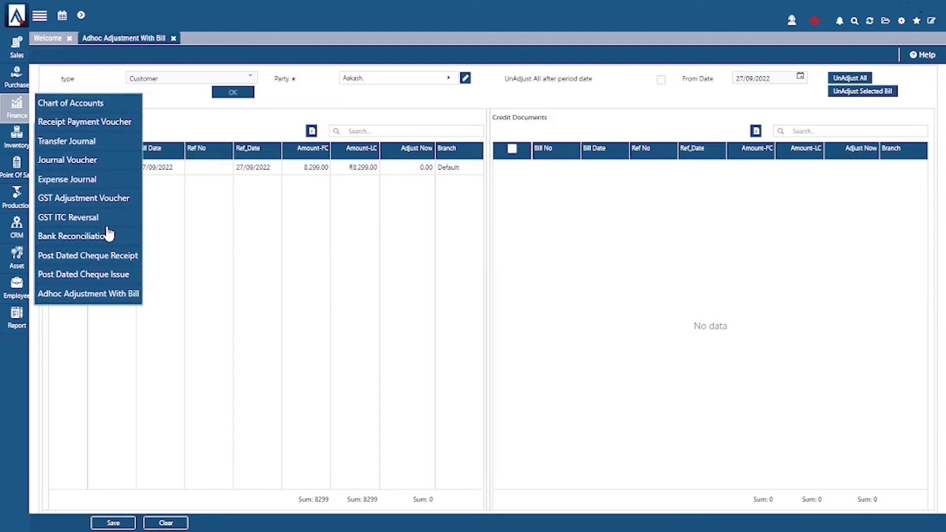
{"action": "left_click", "coordinate": [166, 217]}
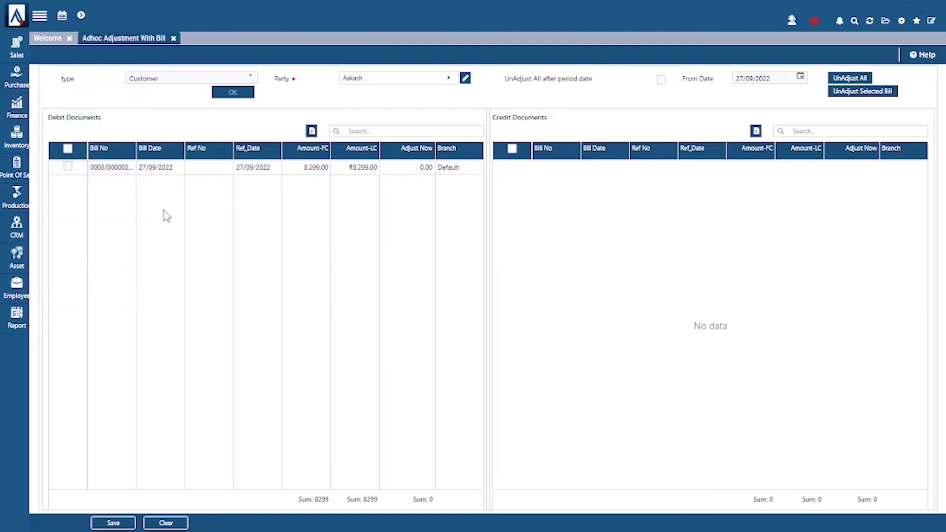
{"action": "left_click", "coordinate": [173, 38]}
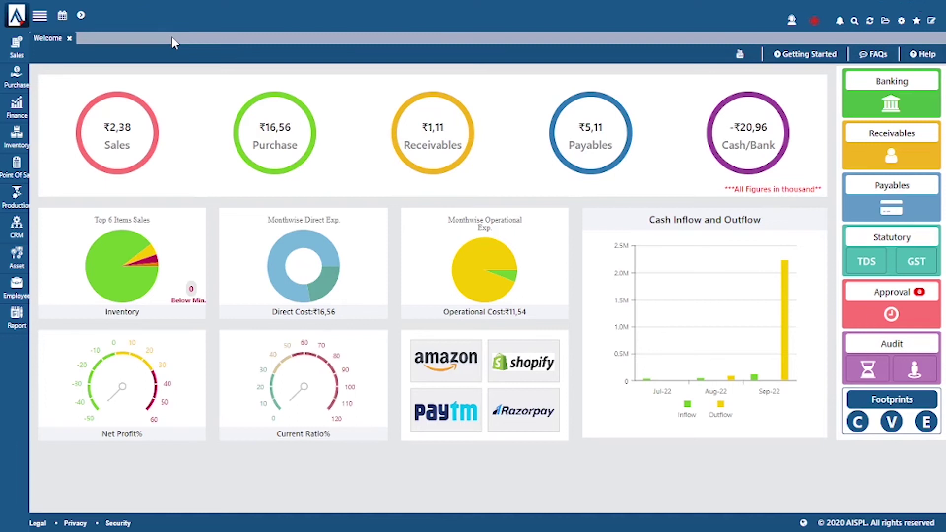
Step: Create a new opening record in Bills O/s Customer and choose the customer for the outstanding bills
{"action": "left_click", "coordinate": [885, 31]}
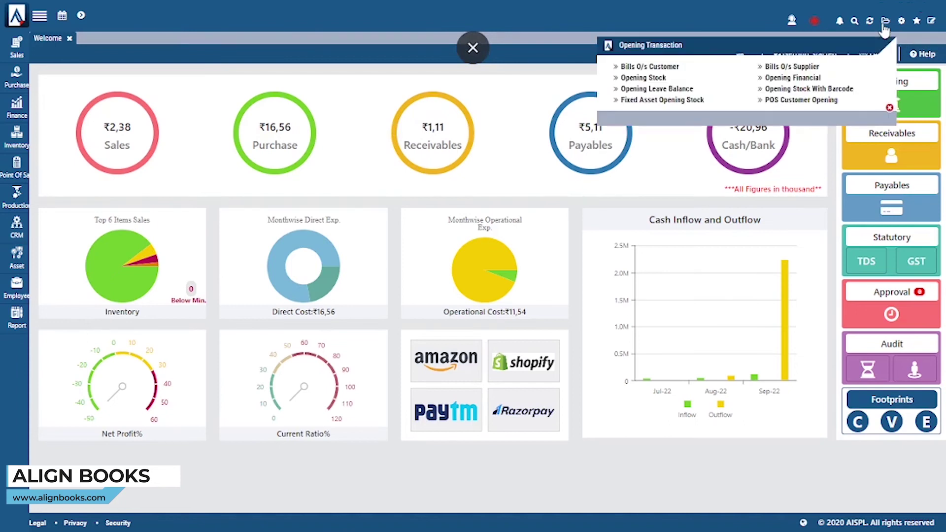
{"action": "left_click", "coordinate": [649, 67]}
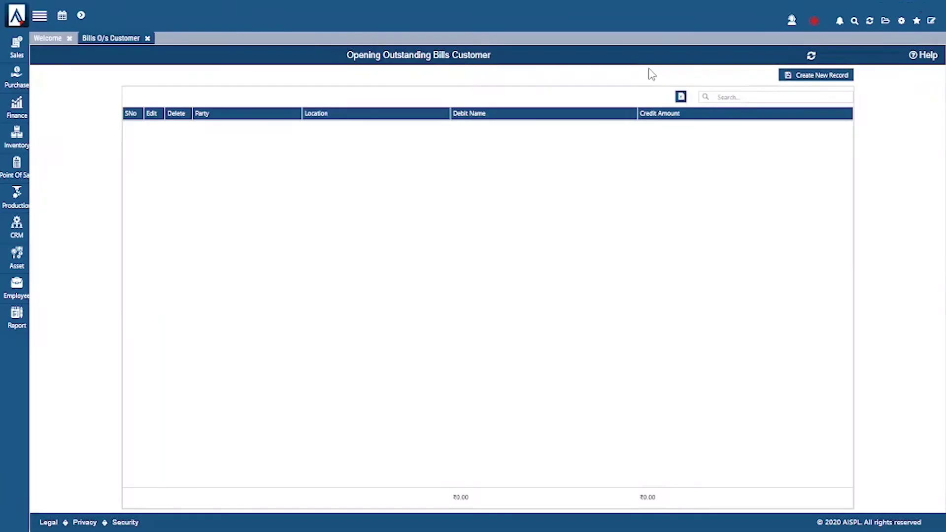
{"action": "left_click", "coordinate": [822, 79]}
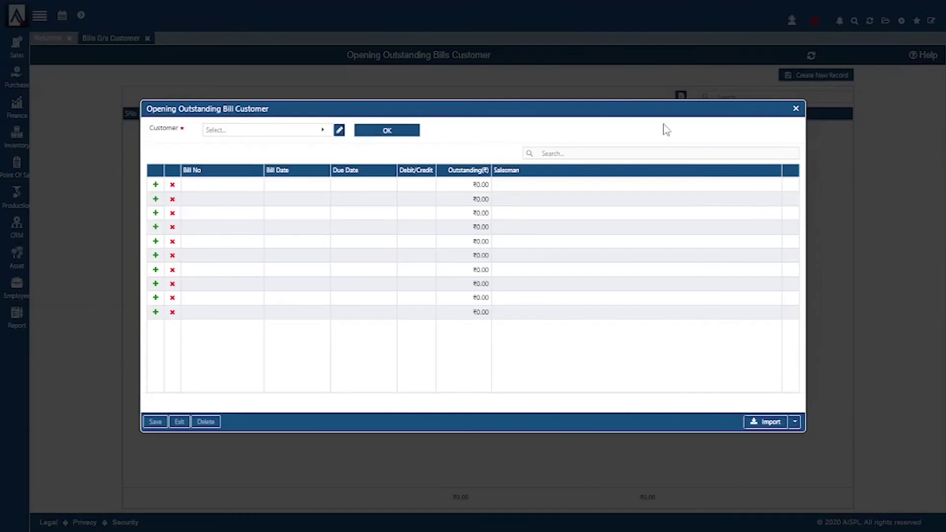
{"action": "left_click", "coordinate": [274, 134]}
{"action": "left_click", "coordinate": [143, 204]}
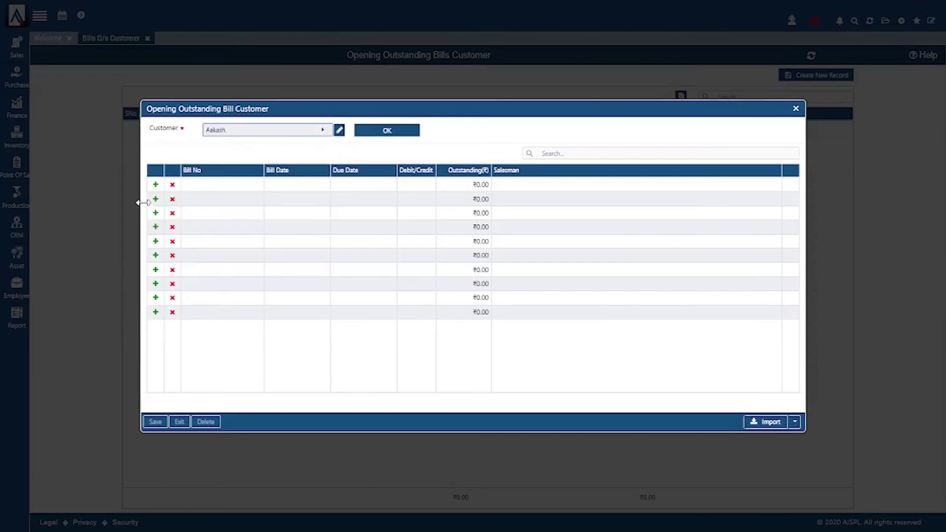
Step: Load the bill lines for the chosen customer and enter bill number 0147852 with bill date 02/03/2022 in the first row
{"action": "left_click", "coordinate": [399, 131]}
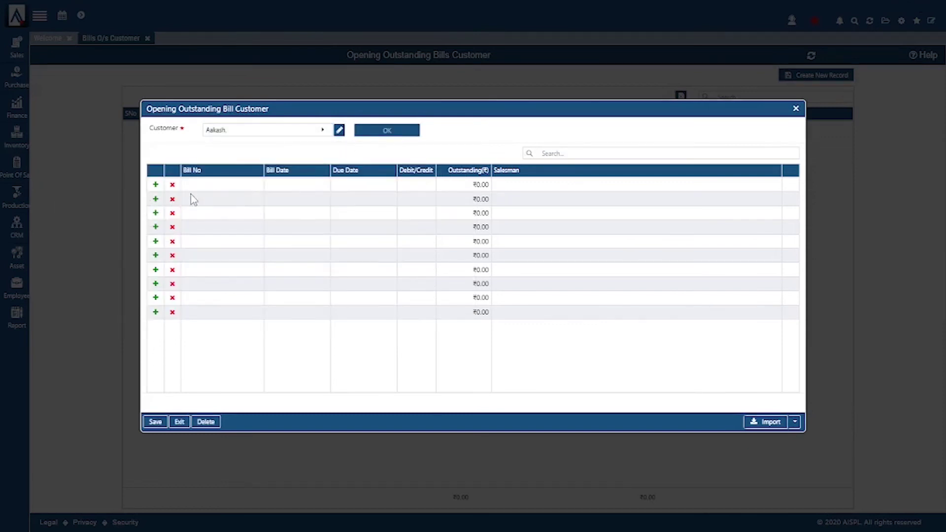
{"action": "left_click", "coordinate": [223, 185]}
{"action": "type", "text": "01478"}
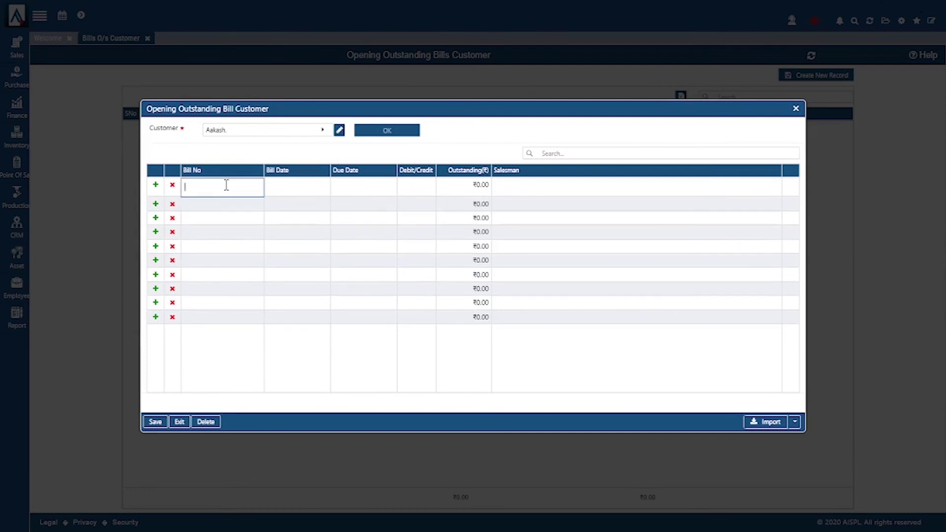
{"action": "type", "text": "52"}
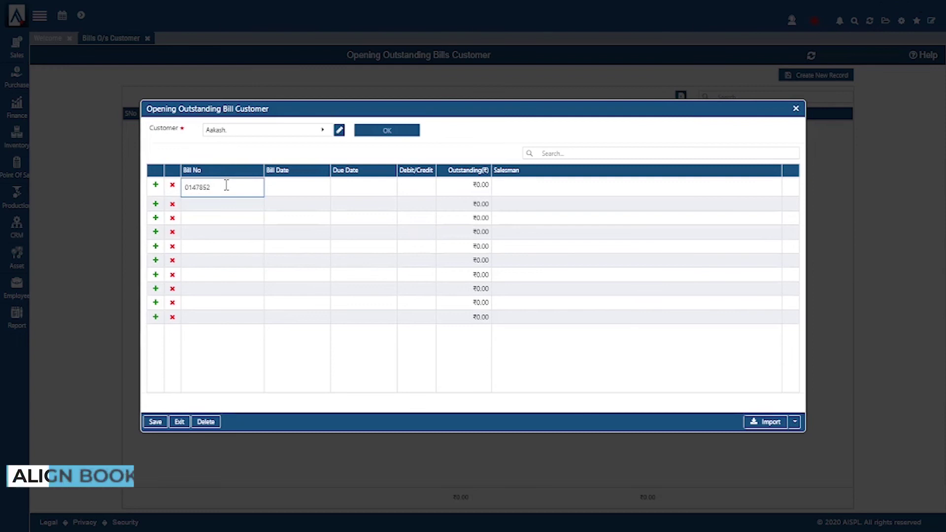
{"action": "left_click", "coordinate": [325, 191]}
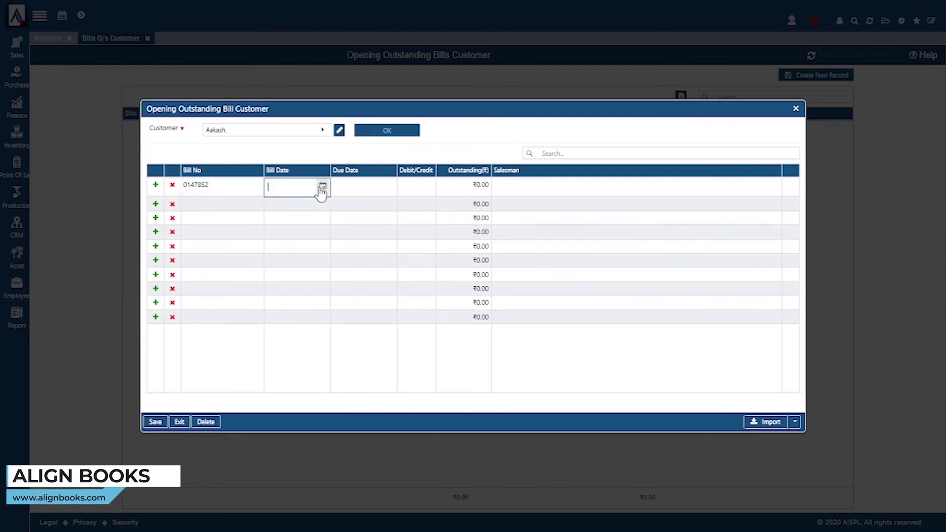
{"action": "left_click", "coordinate": [323, 186]}
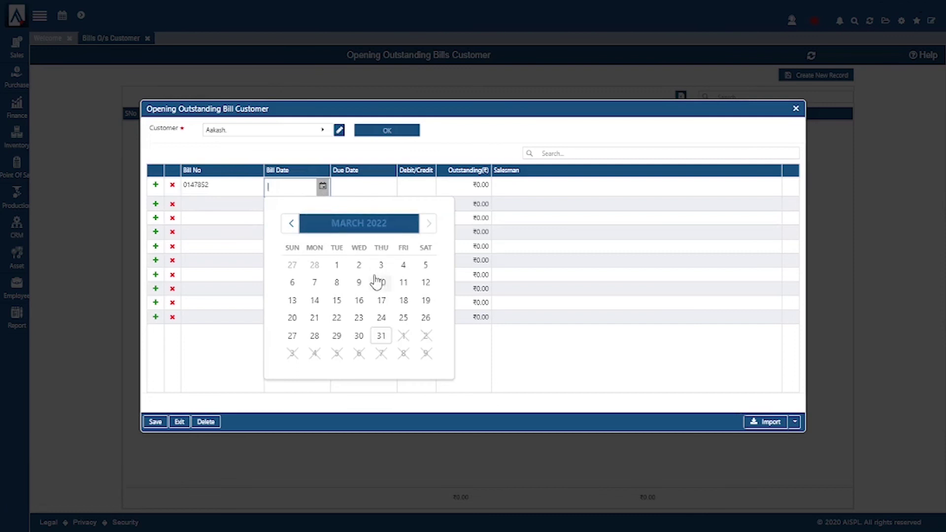
{"action": "left_click", "coordinate": [359, 266]}
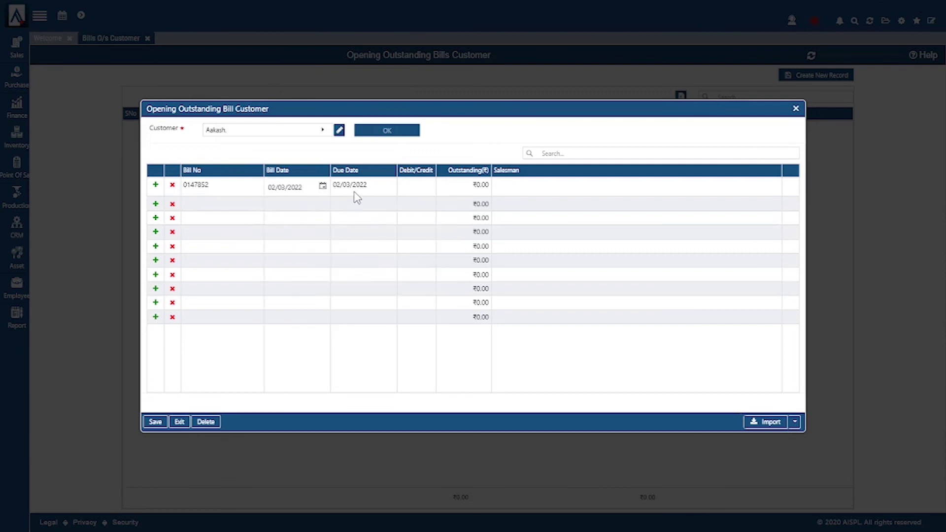
Step: Mark the bill as Debit with an outstanding amount of 50,000, then save the opening record and close its form
{"action": "left_click", "coordinate": [420, 183]}
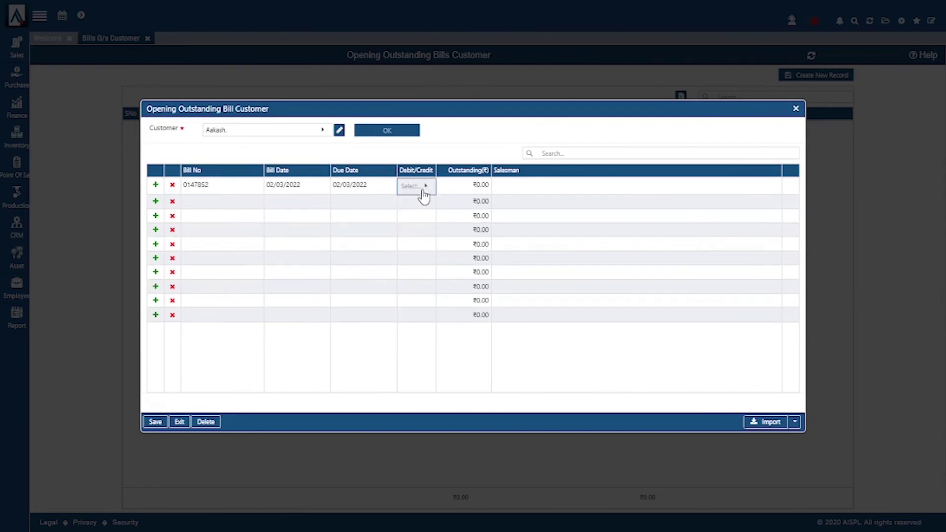
{"action": "left_click", "coordinate": [422, 190]}
{"action": "left_click", "coordinate": [389, 247]}
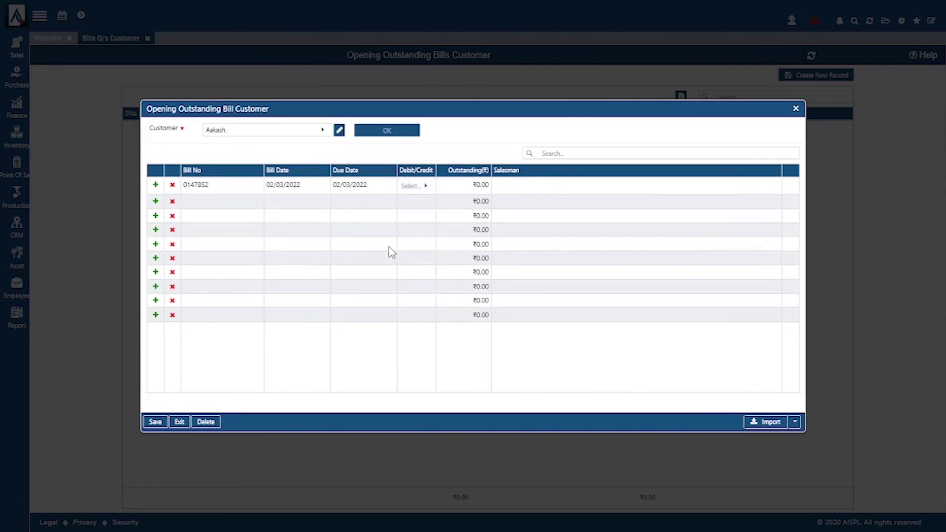
{"action": "left_click", "coordinate": [465, 186]}
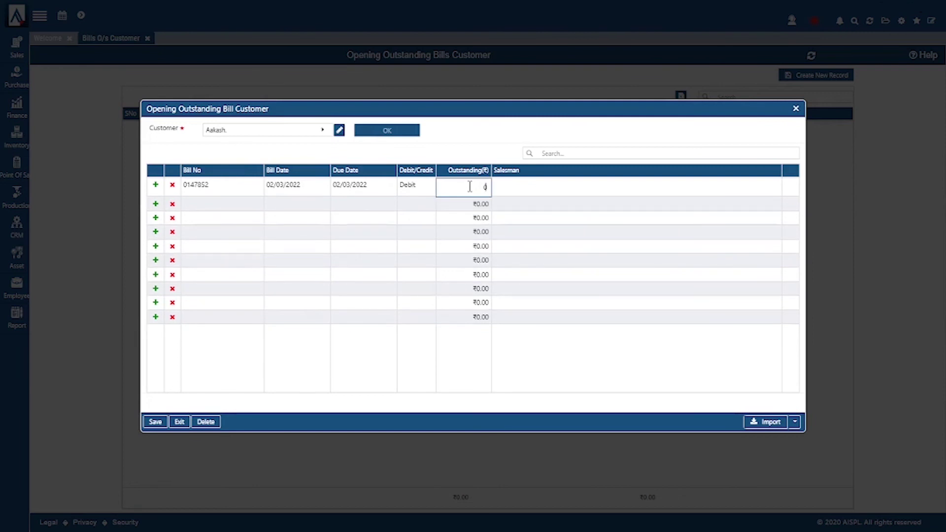
{"action": "type", "text": "50000"}
{"action": "left_click", "coordinate": [512, 186]}
{"action": "left_click", "coordinate": [512, 186]}
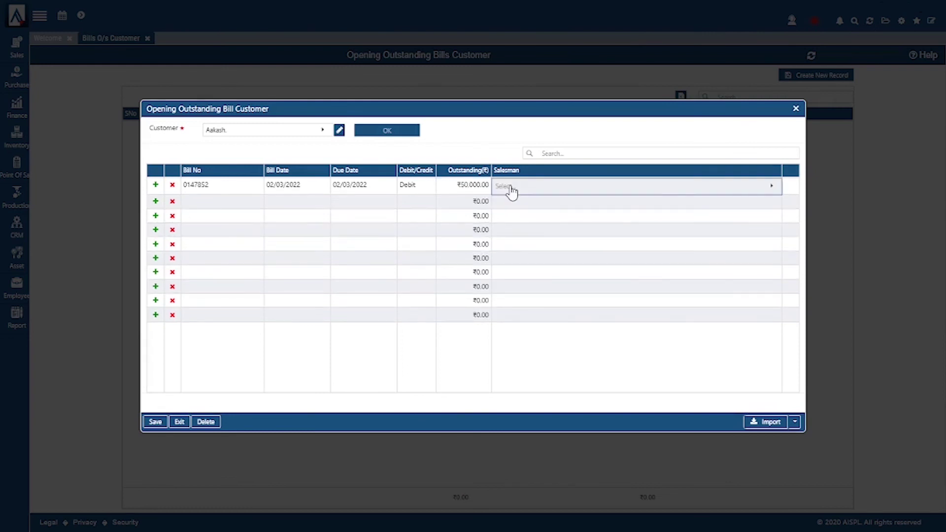
{"action": "left_click", "coordinate": [155, 422]}
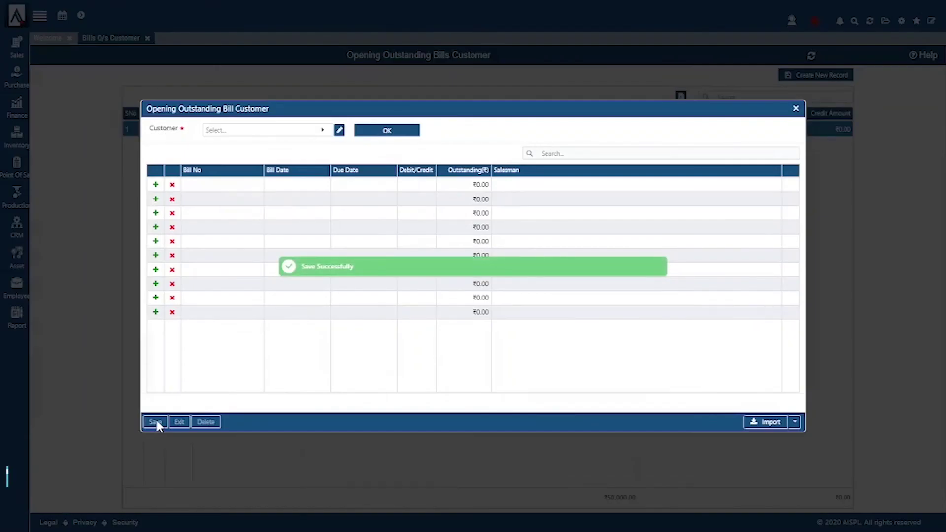
{"action": "left_click", "coordinate": [795, 109]}
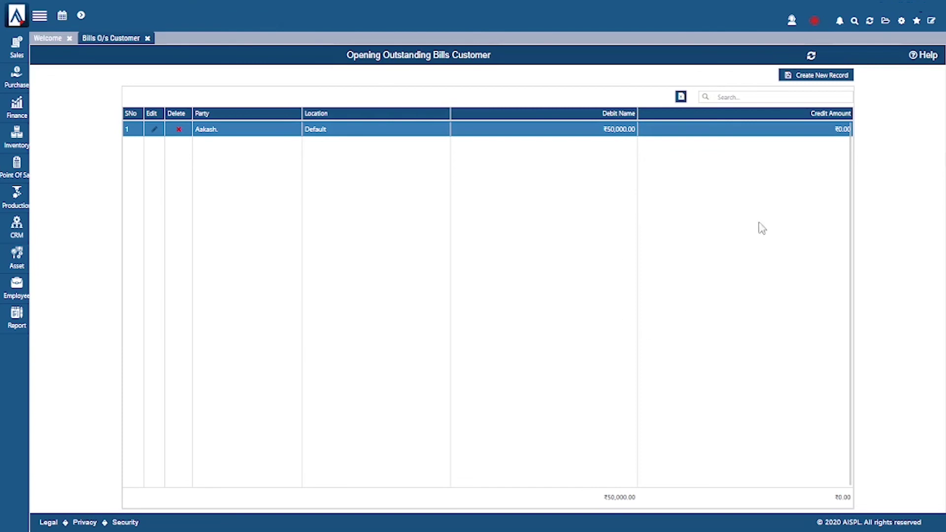
Step: Open the Bills O/s Supplier screen from the opening transactions
{"action": "left_click", "coordinate": [886, 22]}
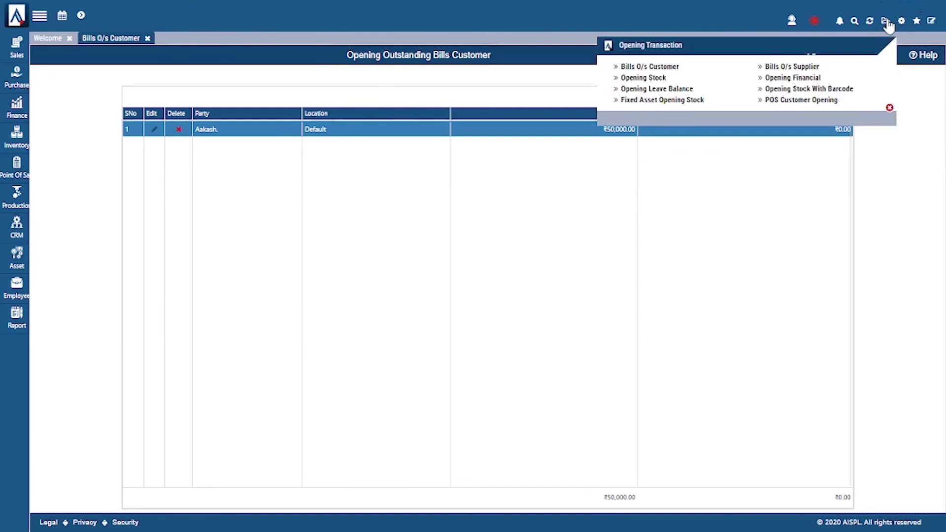
{"action": "left_click", "coordinate": [786, 69]}
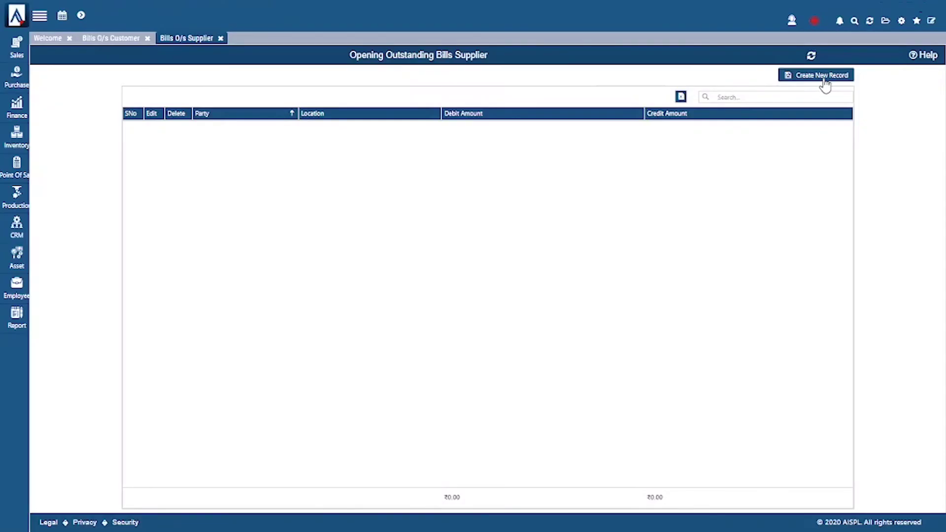
Step: Open Opening Stock and set the HP LAPTOP item's opening quantity to 10 and rate to 6000
{"action": "left_click", "coordinate": [886, 23]}
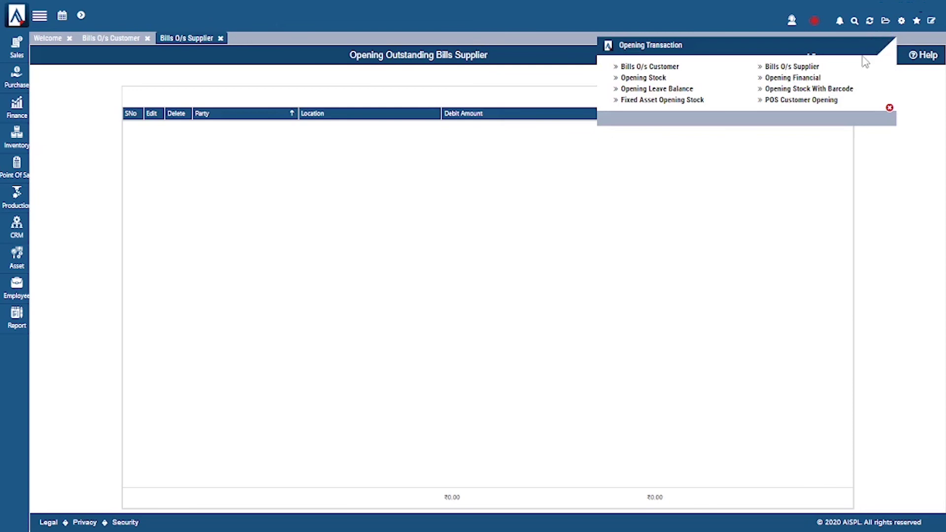
{"action": "left_click", "coordinate": [652, 81]}
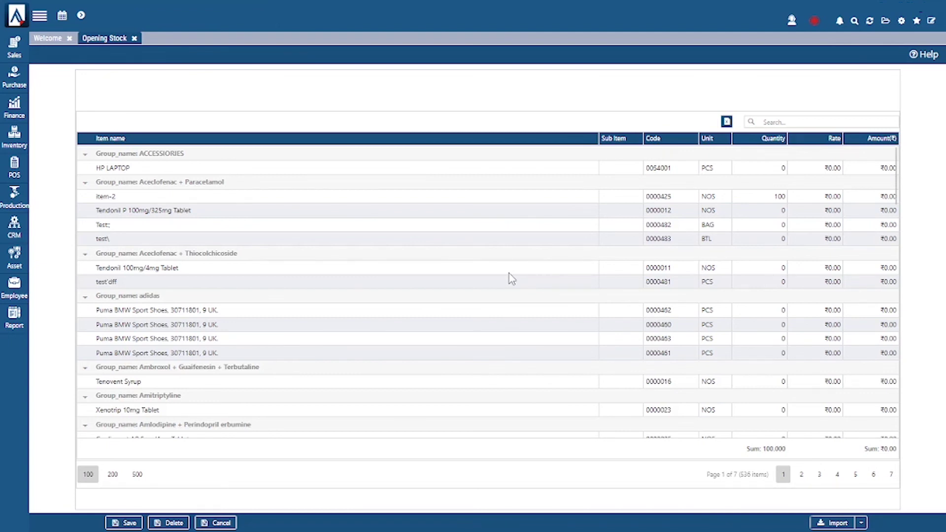
{"action": "left_click", "coordinate": [766, 169]}
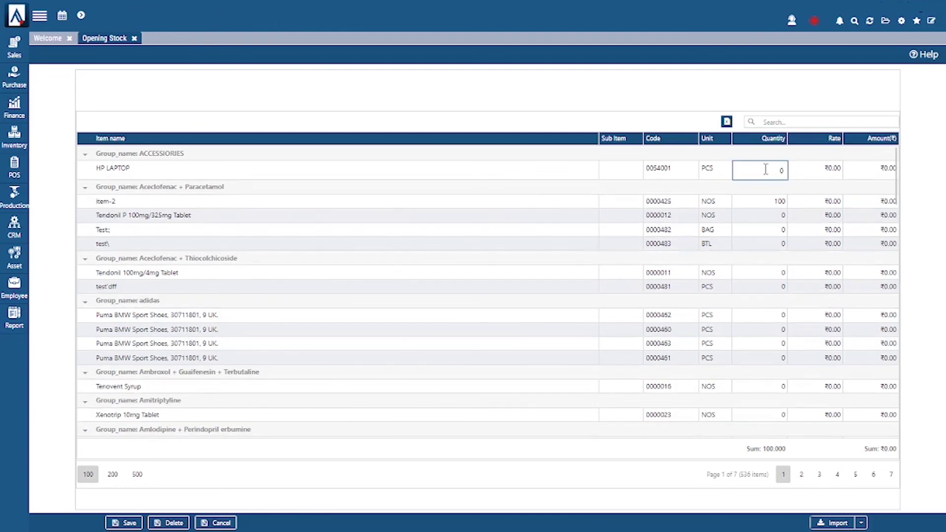
{"action": "type", "text": "10"}
{"action": "left_click", "coordinate": [775, 216]}
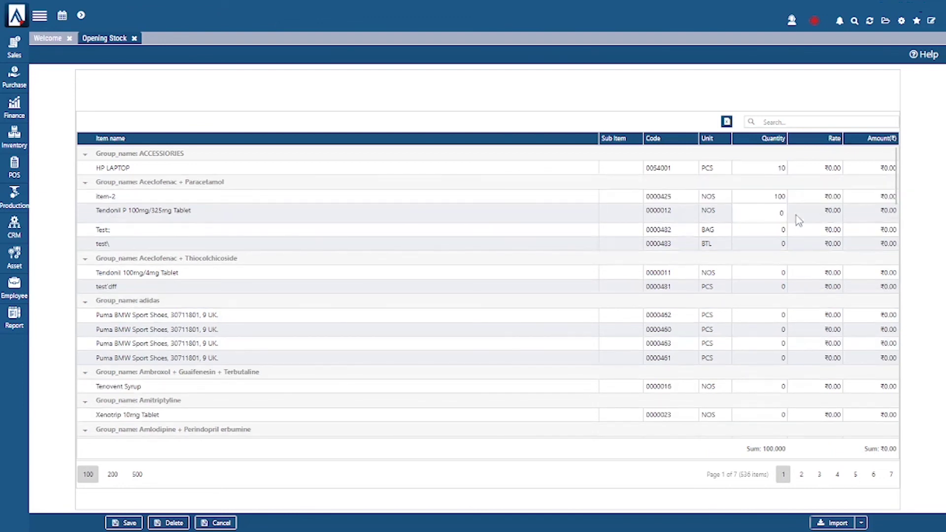
{"action": "left_click", "coordinate": [832, 172]}
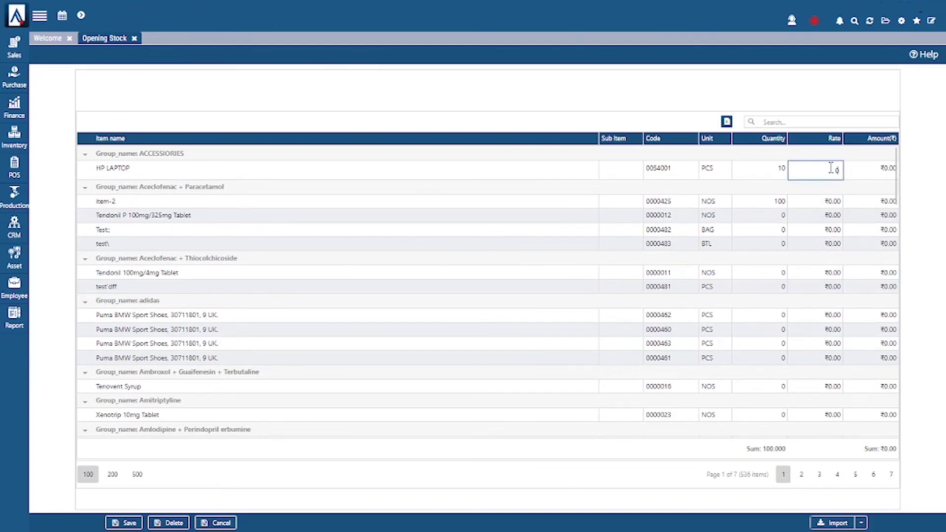
{"action": "type", "text": "6000"}
{"action": "left_click", "coordinate": [776, 217]}
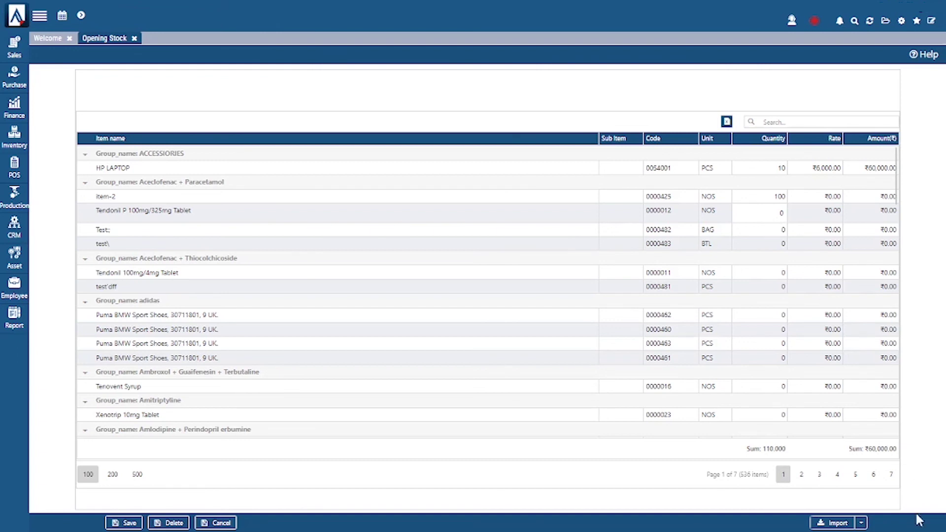
Step: Check the additional import options for opening stock without downloading anything
{"action": "left_click", "coordinate": [862, 522]}
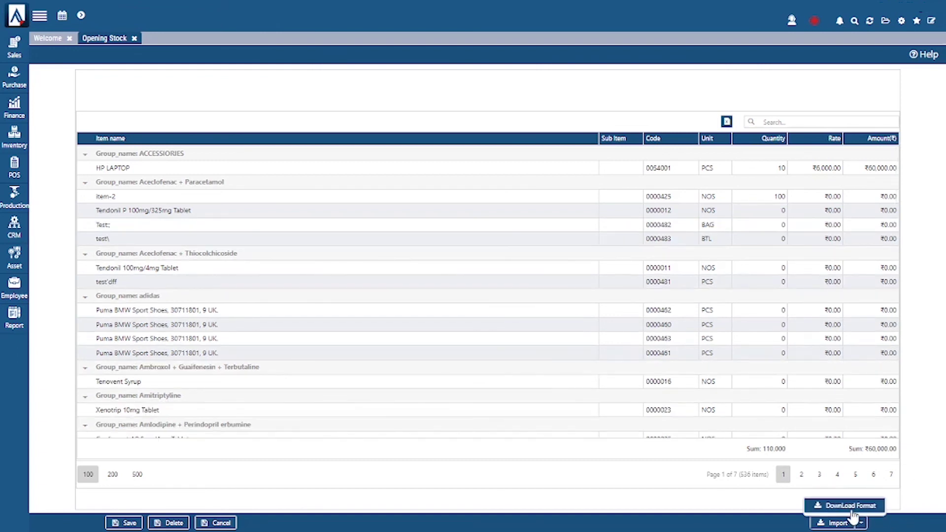
{"action": "left_click", "coordinate": [764, 526]}
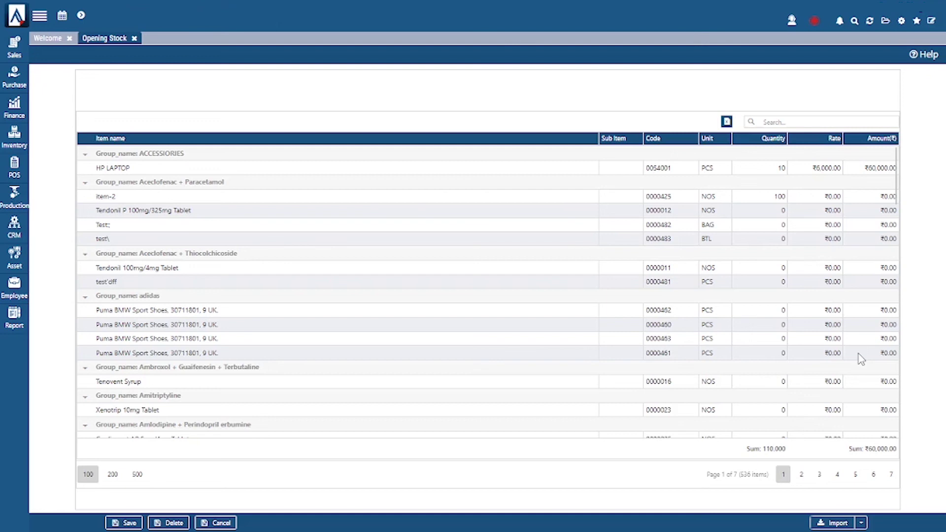
Step: Open Opening Financial and search the accounts for "v" to locate Vehicles under the assets
{"action": "left_click", "coordinate": [885, 22]}
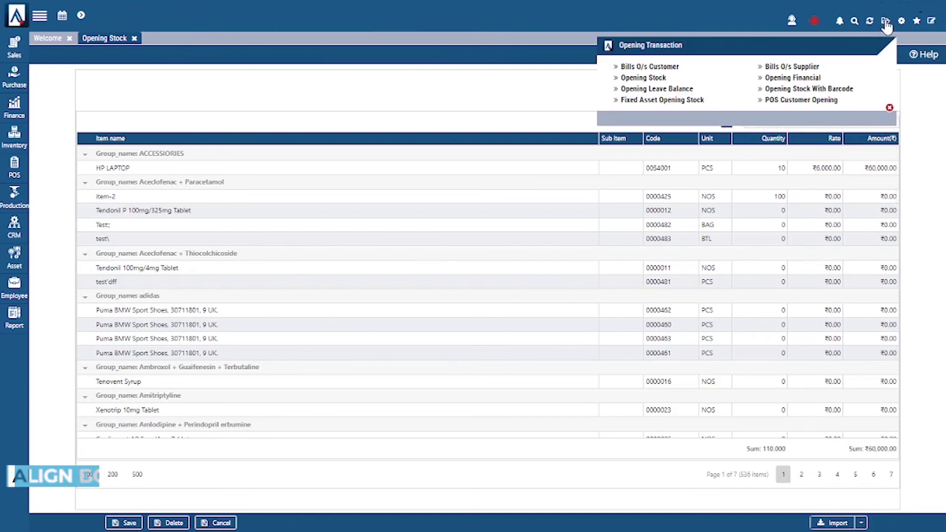
{"action": "left_click", "coordinate": [799, 77]}
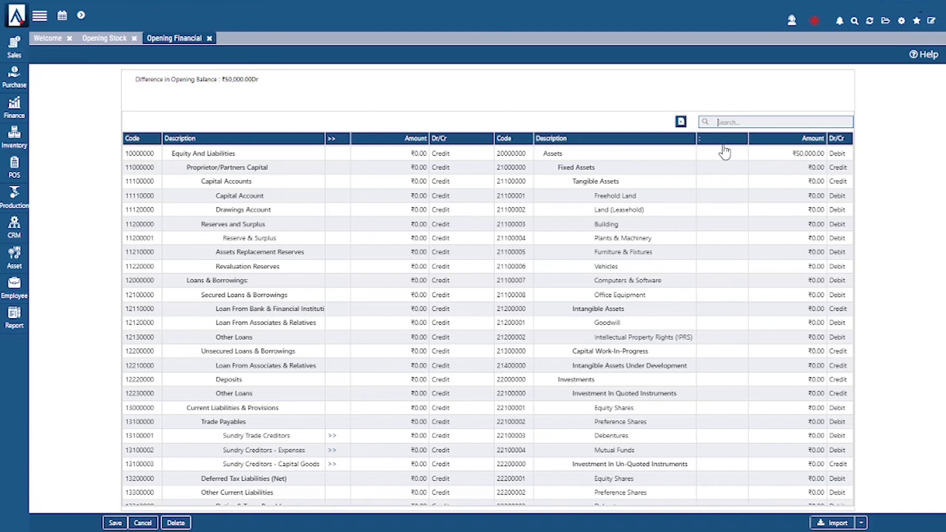
{"action": "type", "text": "v"}
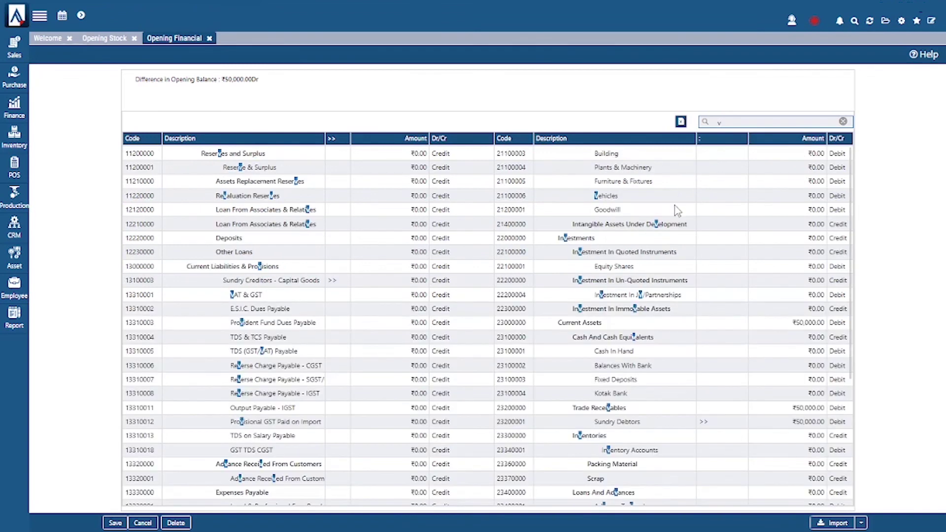
{"action": "double_click", "coordinate": [605, 195]}
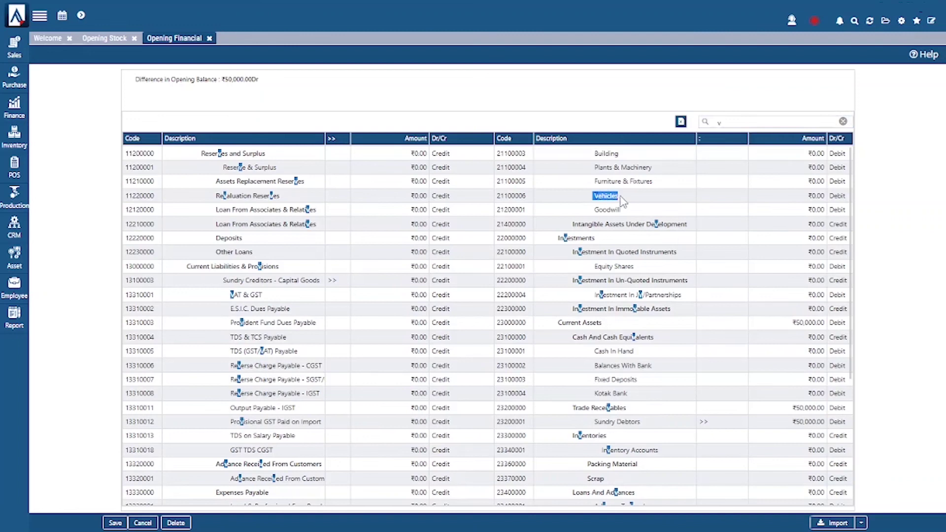
Step: Set the Vehicles account's opening amount to 500000 and save the opening financial balances
{"action": "left_click", "coordinate": [813, 197]}
{"action": "type", "text": "5000"}
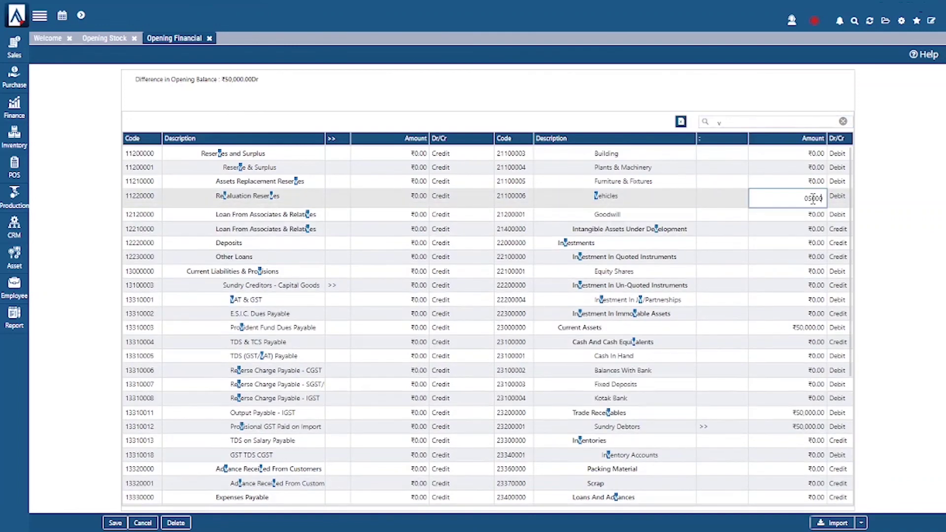
{"action": "type", "text": "00"}
{"action": "key", "text": "BackSpace"}
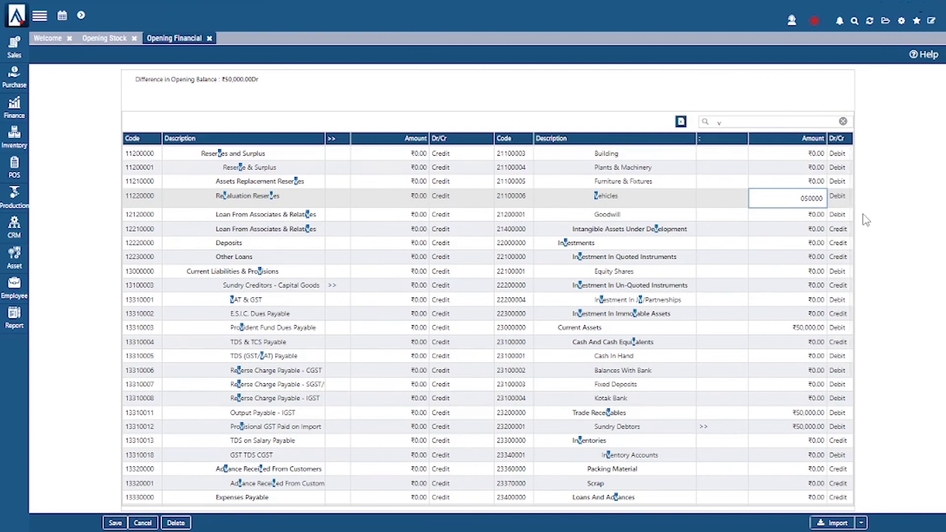
{"action": "type", "text": "0"}
{"action": "key", "text": "Return"}
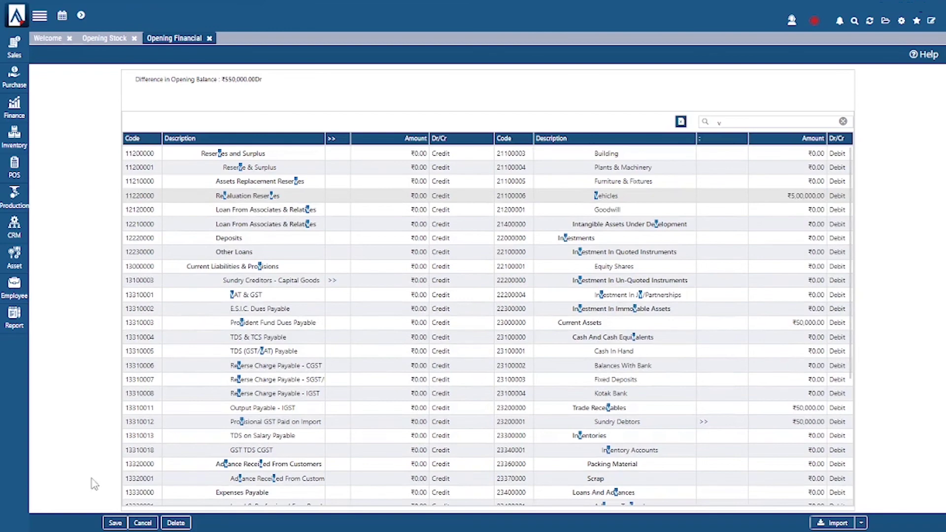
{"action": "left_click", "coordinate": [112, 523]}
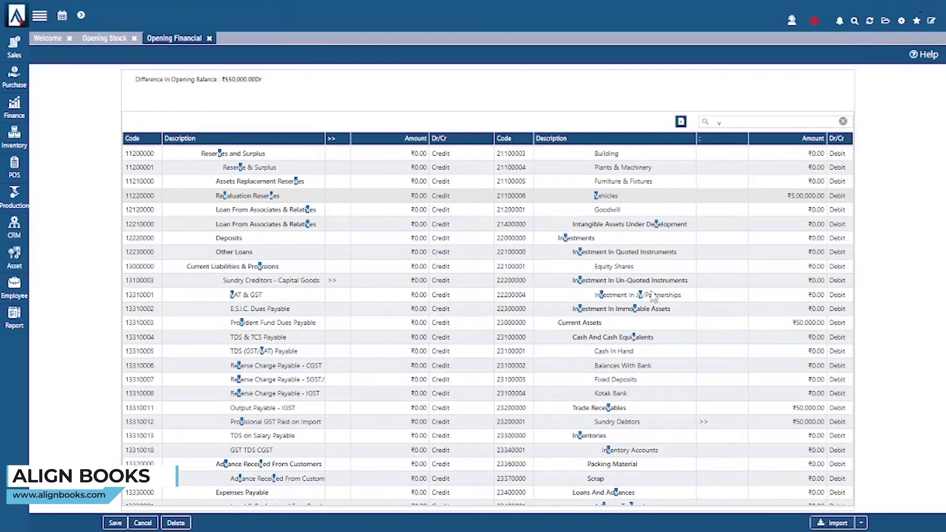
{"action": "left_click", "coordinate": [886, 22]}
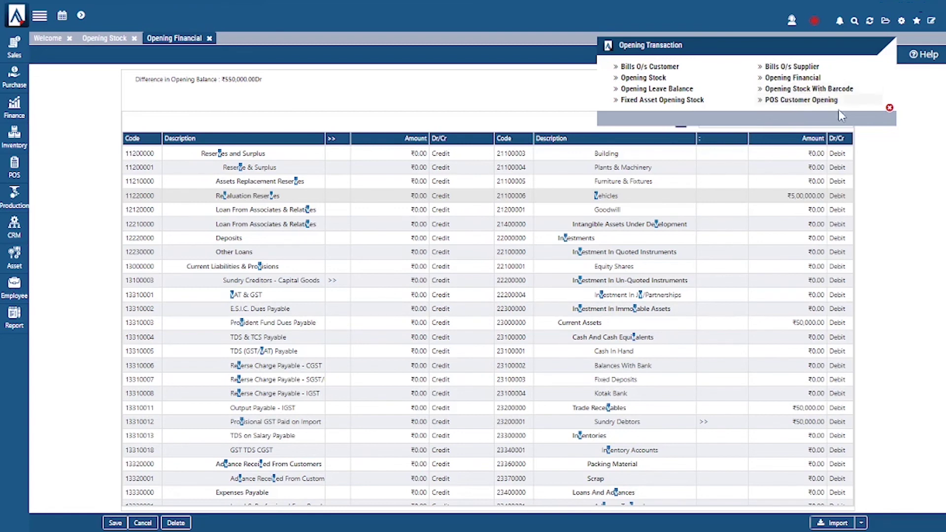
{"action": "left_click", "coordinate": [890, 109]}
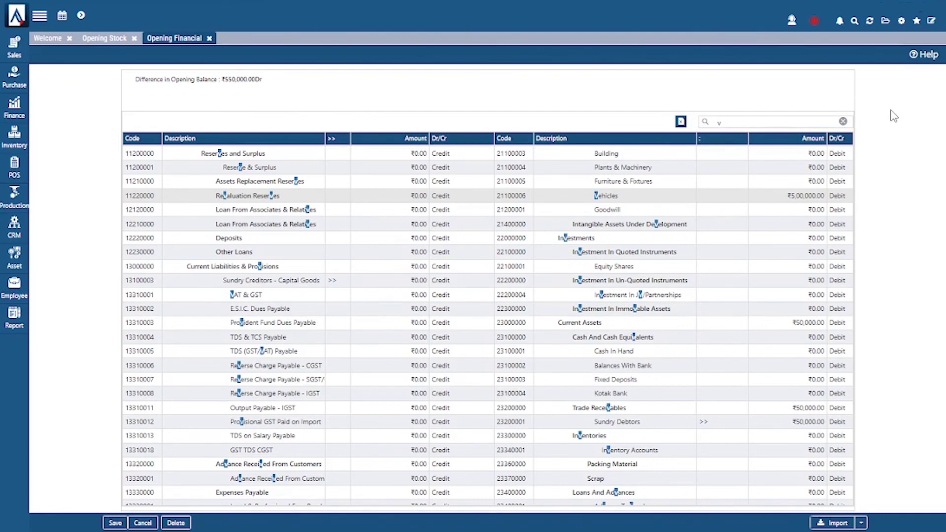